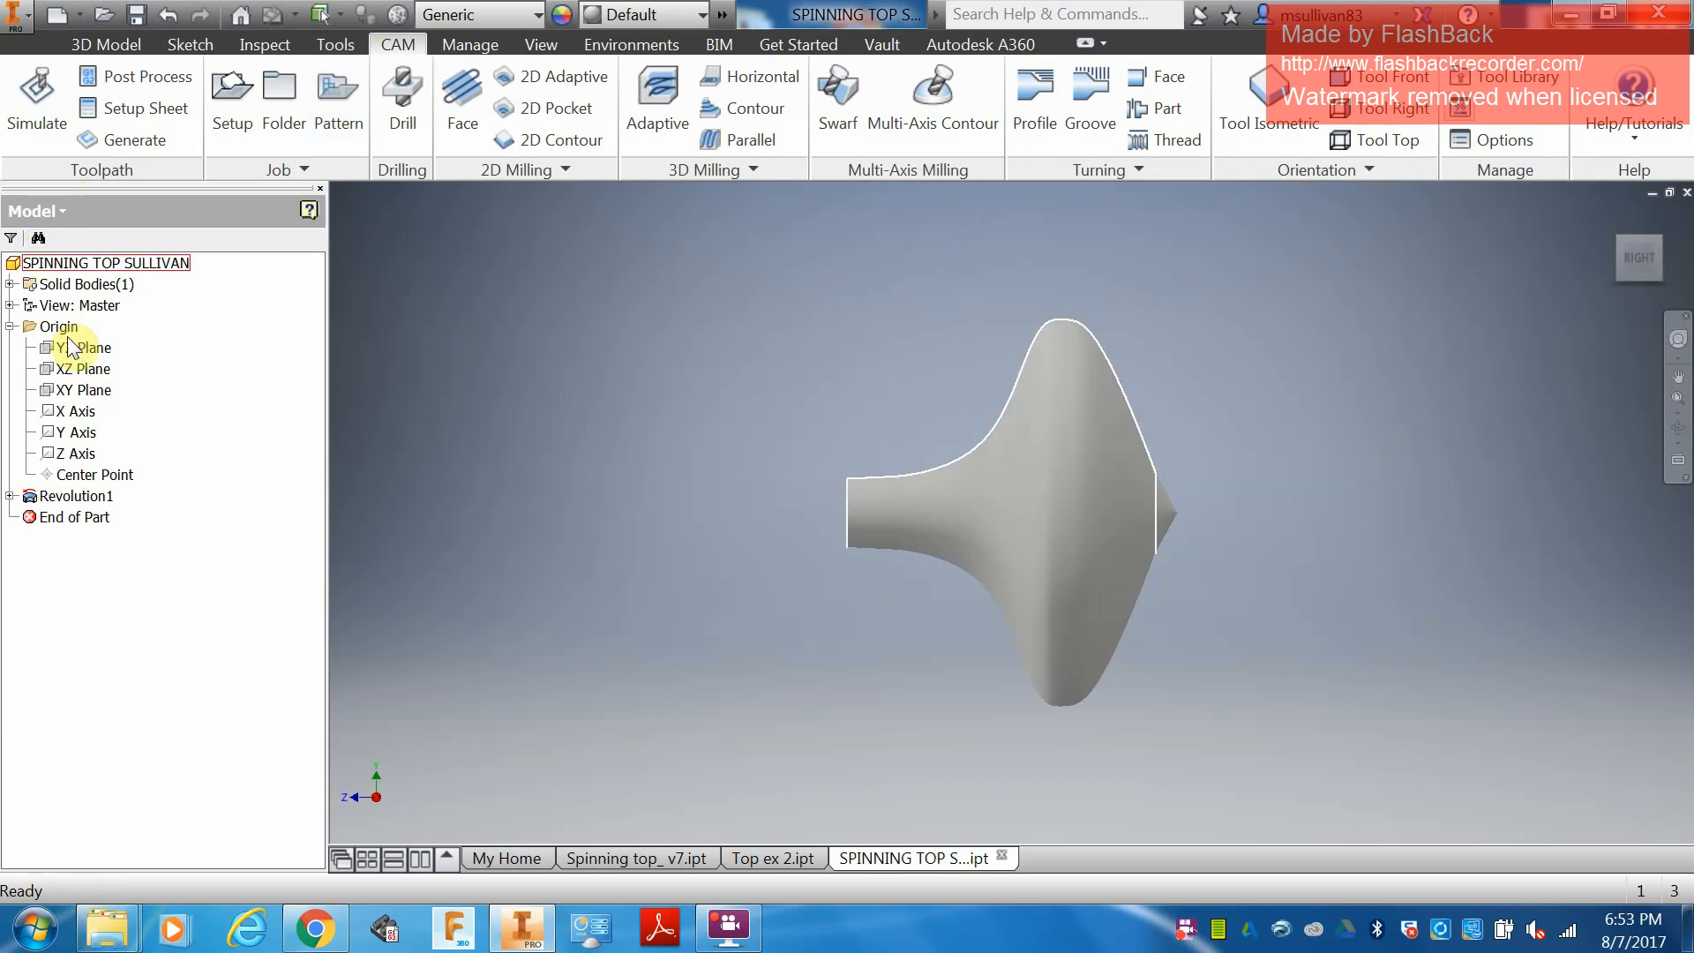
pyautogui.click(51, 219)
pyautogui.click(49, 234)
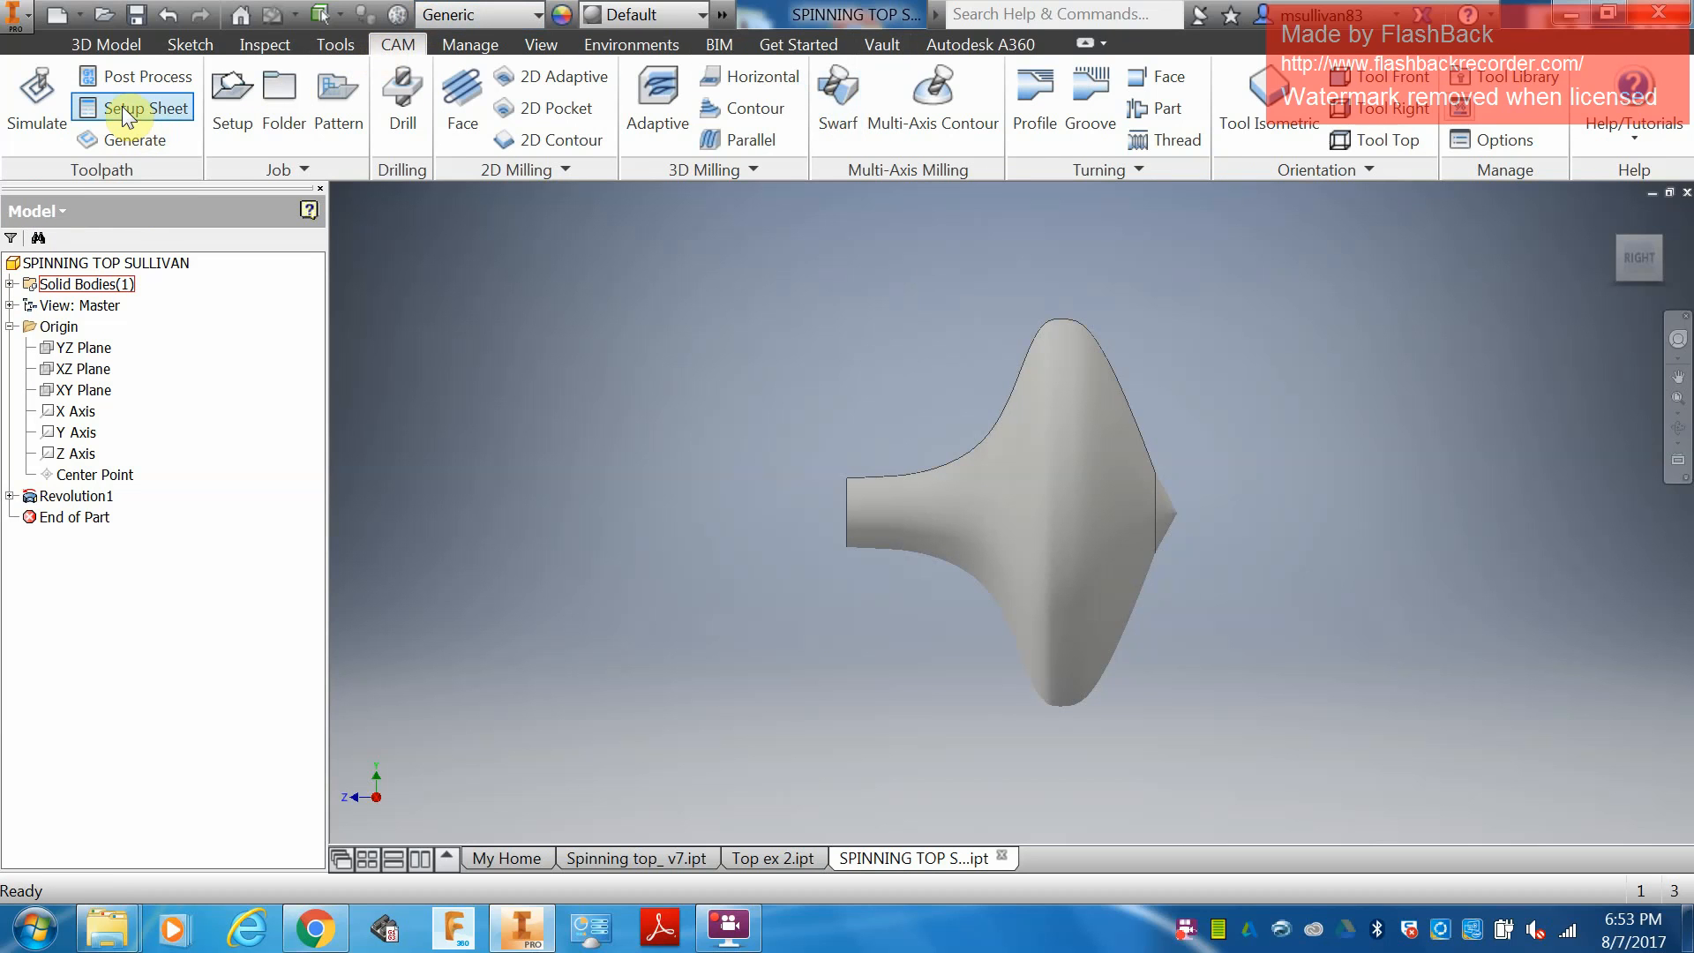
pyautogui.click(231, 95)
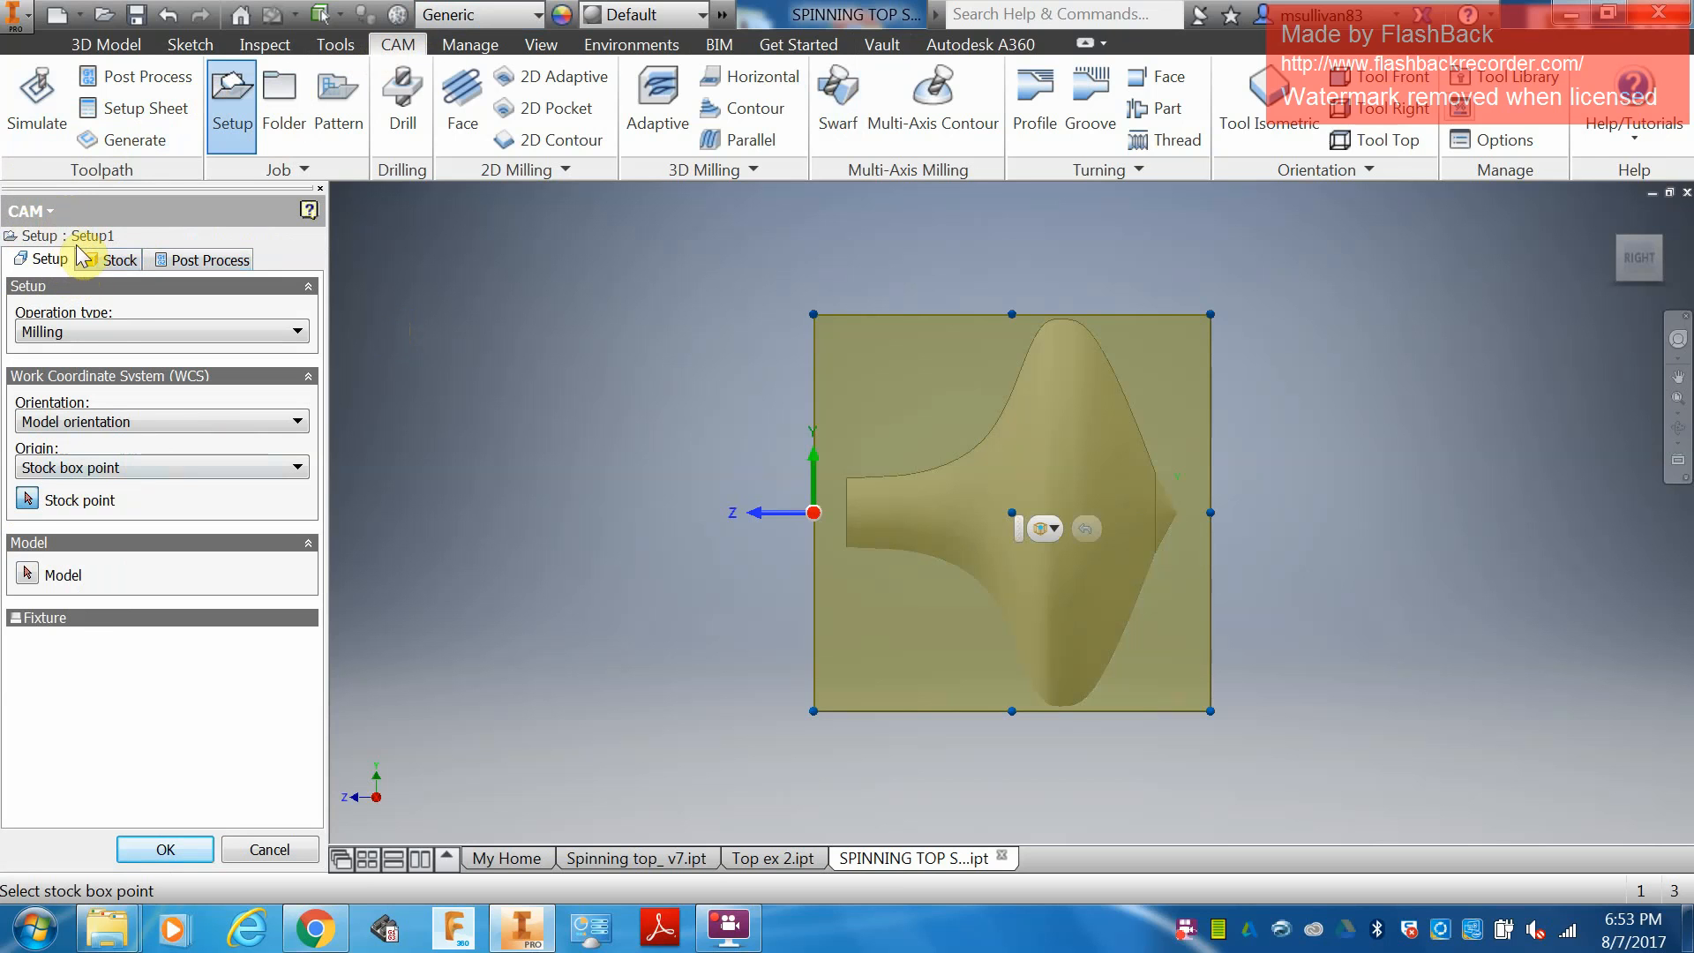
pyautogui.click(114, 337)
pyautogui.click(115, 337)
pyautogui.click(125, 334)
pyautogui.click(115, 371)
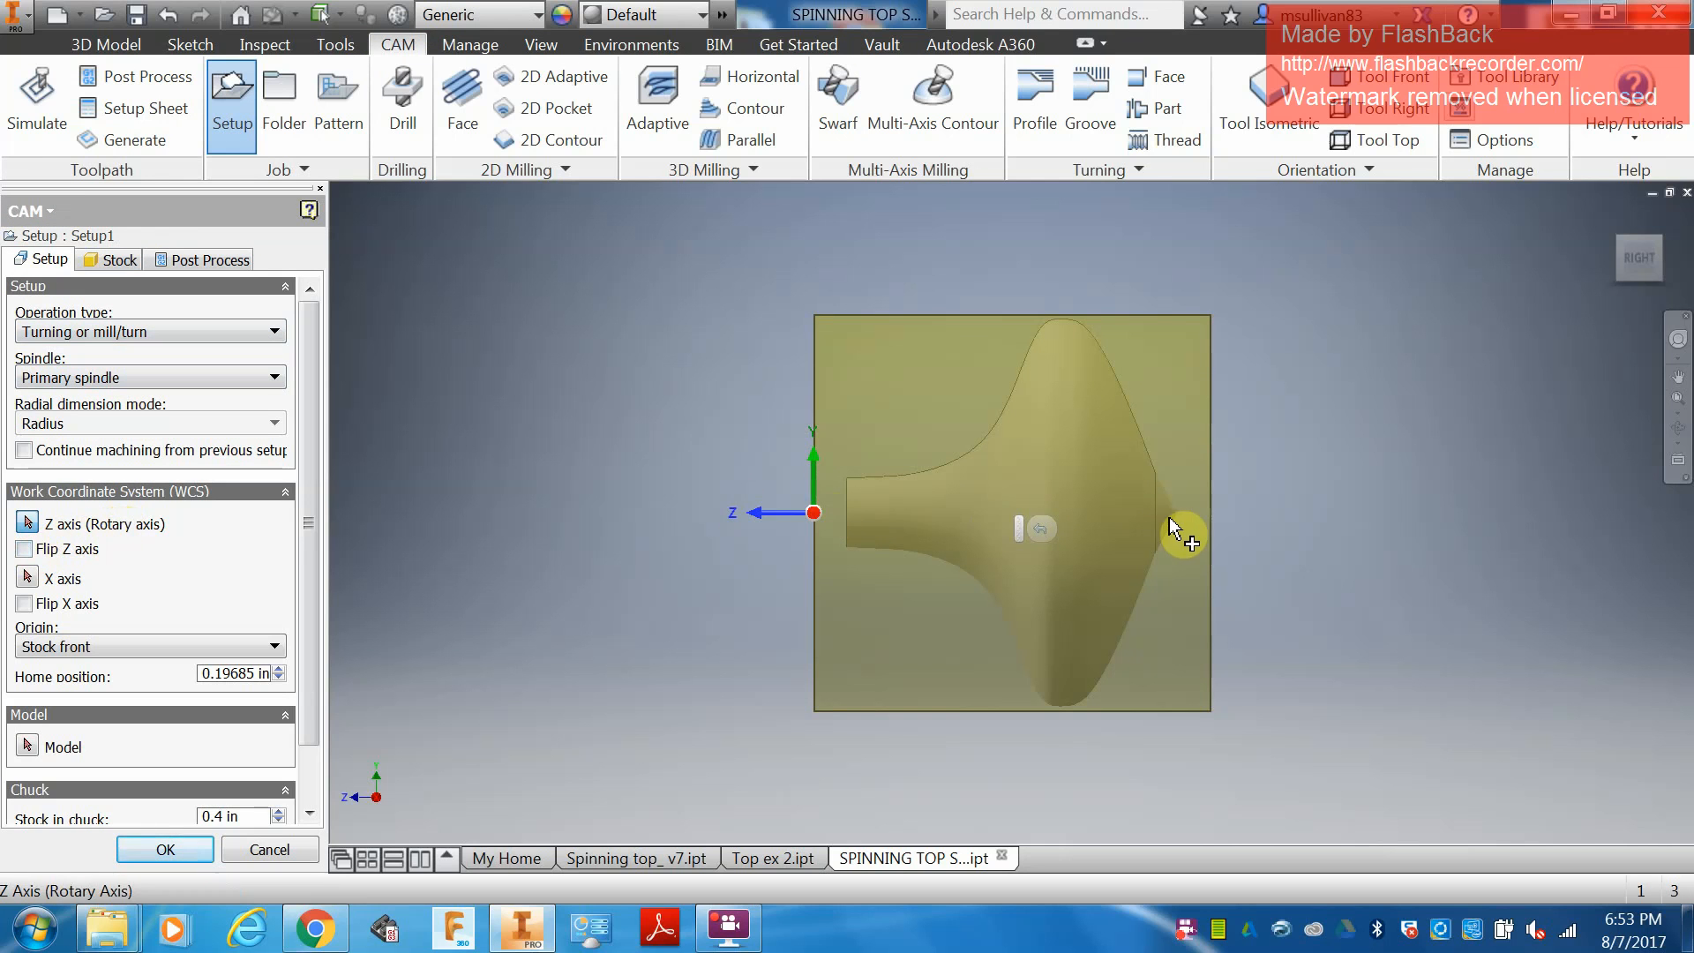
pyautogui.click(255, 849)
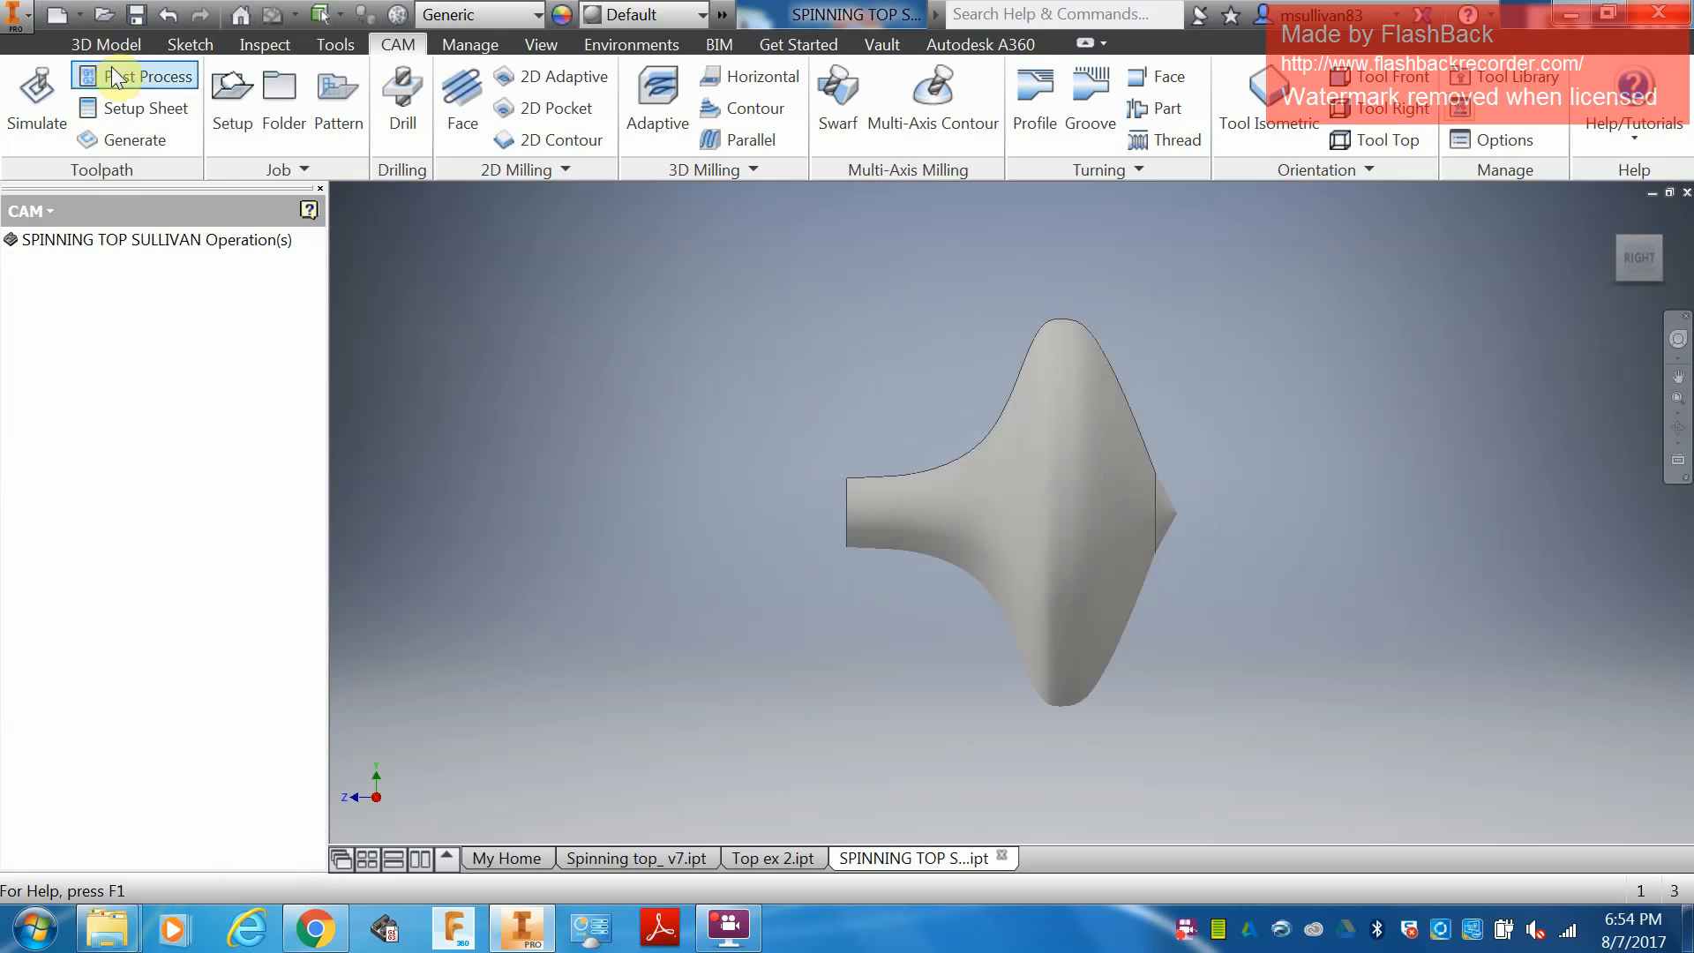
# Create a work axis along the spinning top's centerline by selecting its conical tip.
pyautogui.click(29, 211)
pyautogui.click(56, 242)
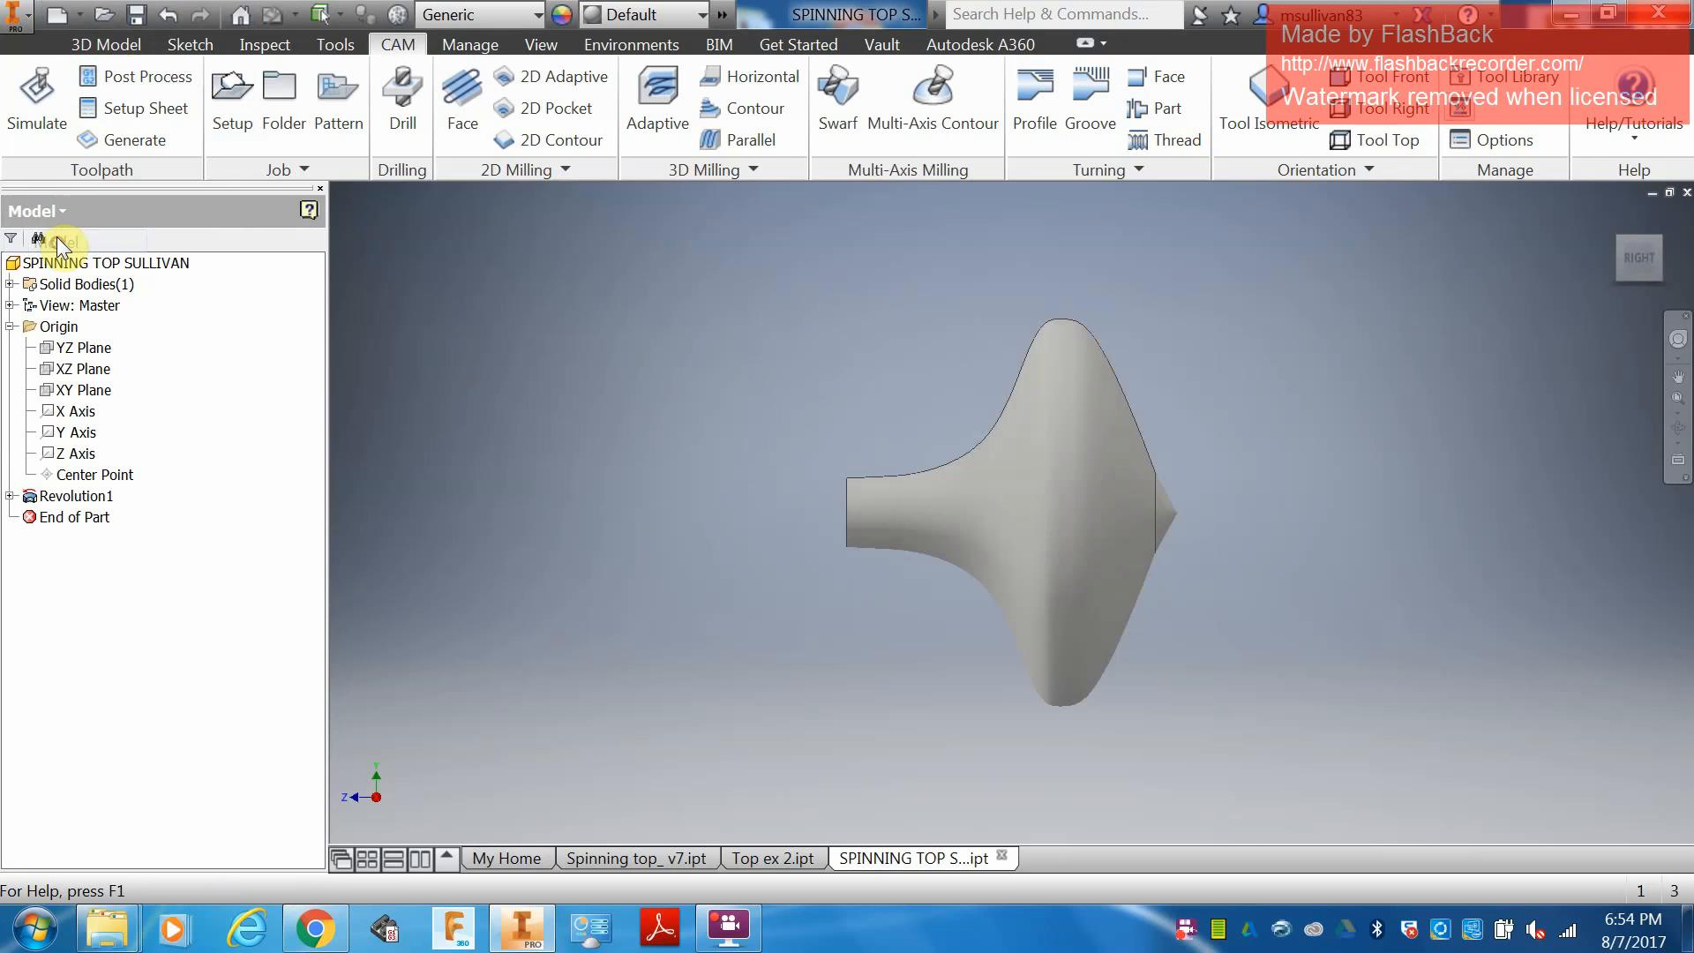
pyautogui.click(93, 46)
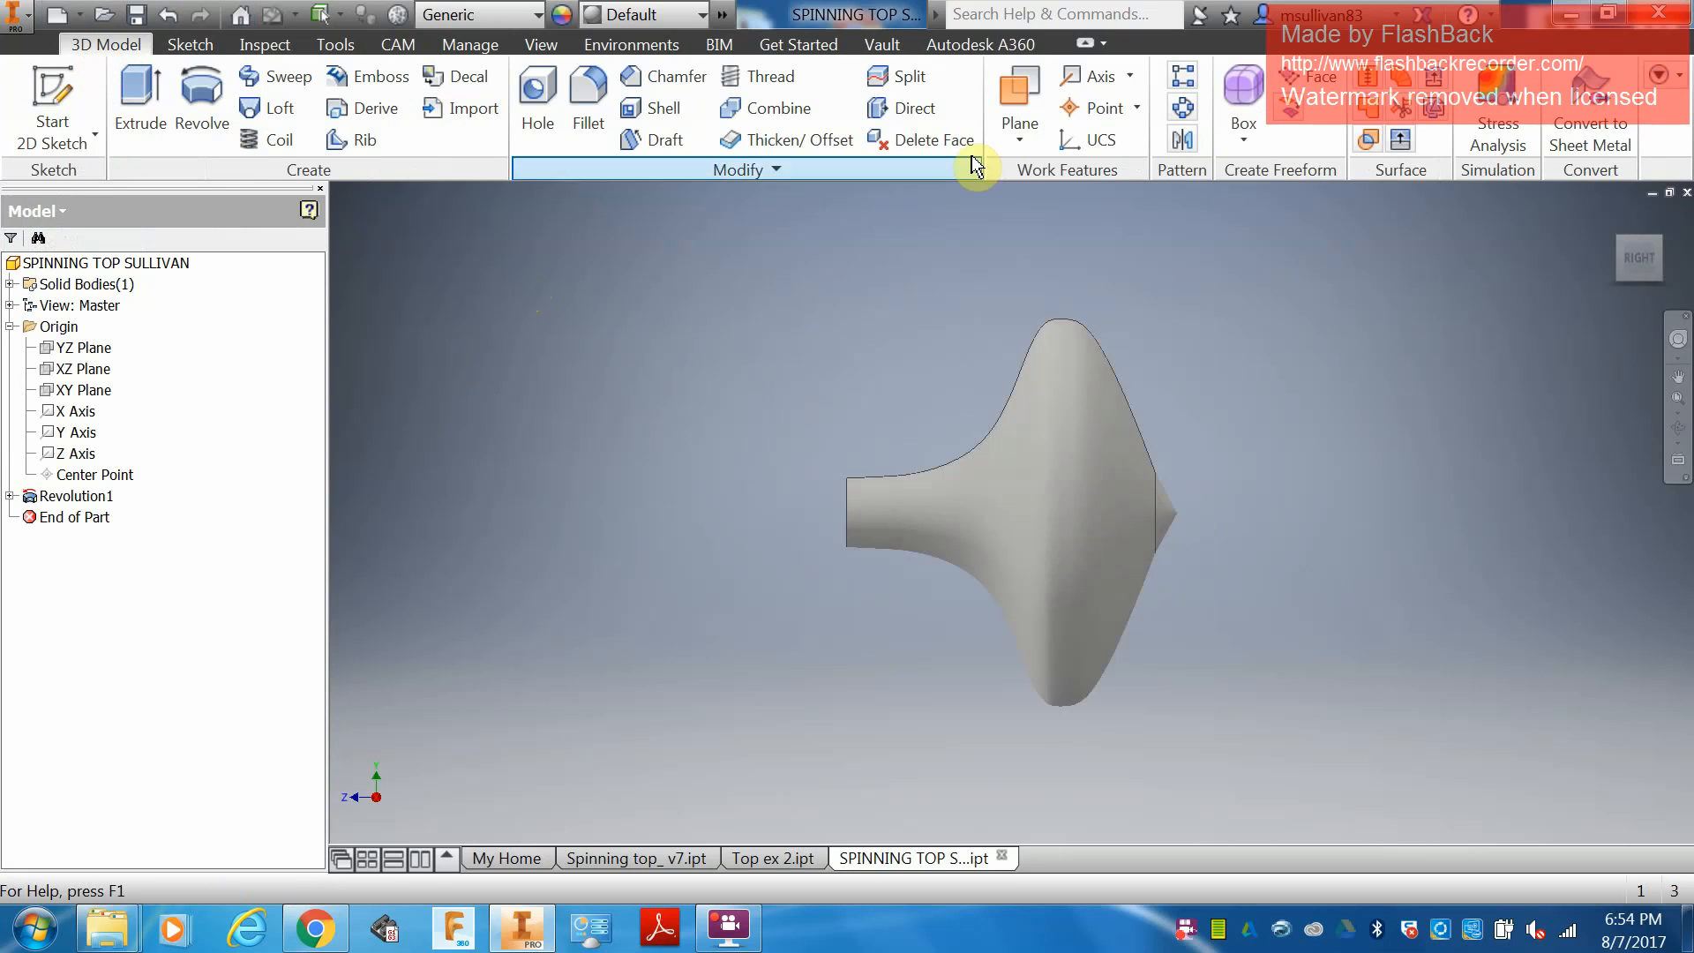
pyautogui.click(1092, 76)
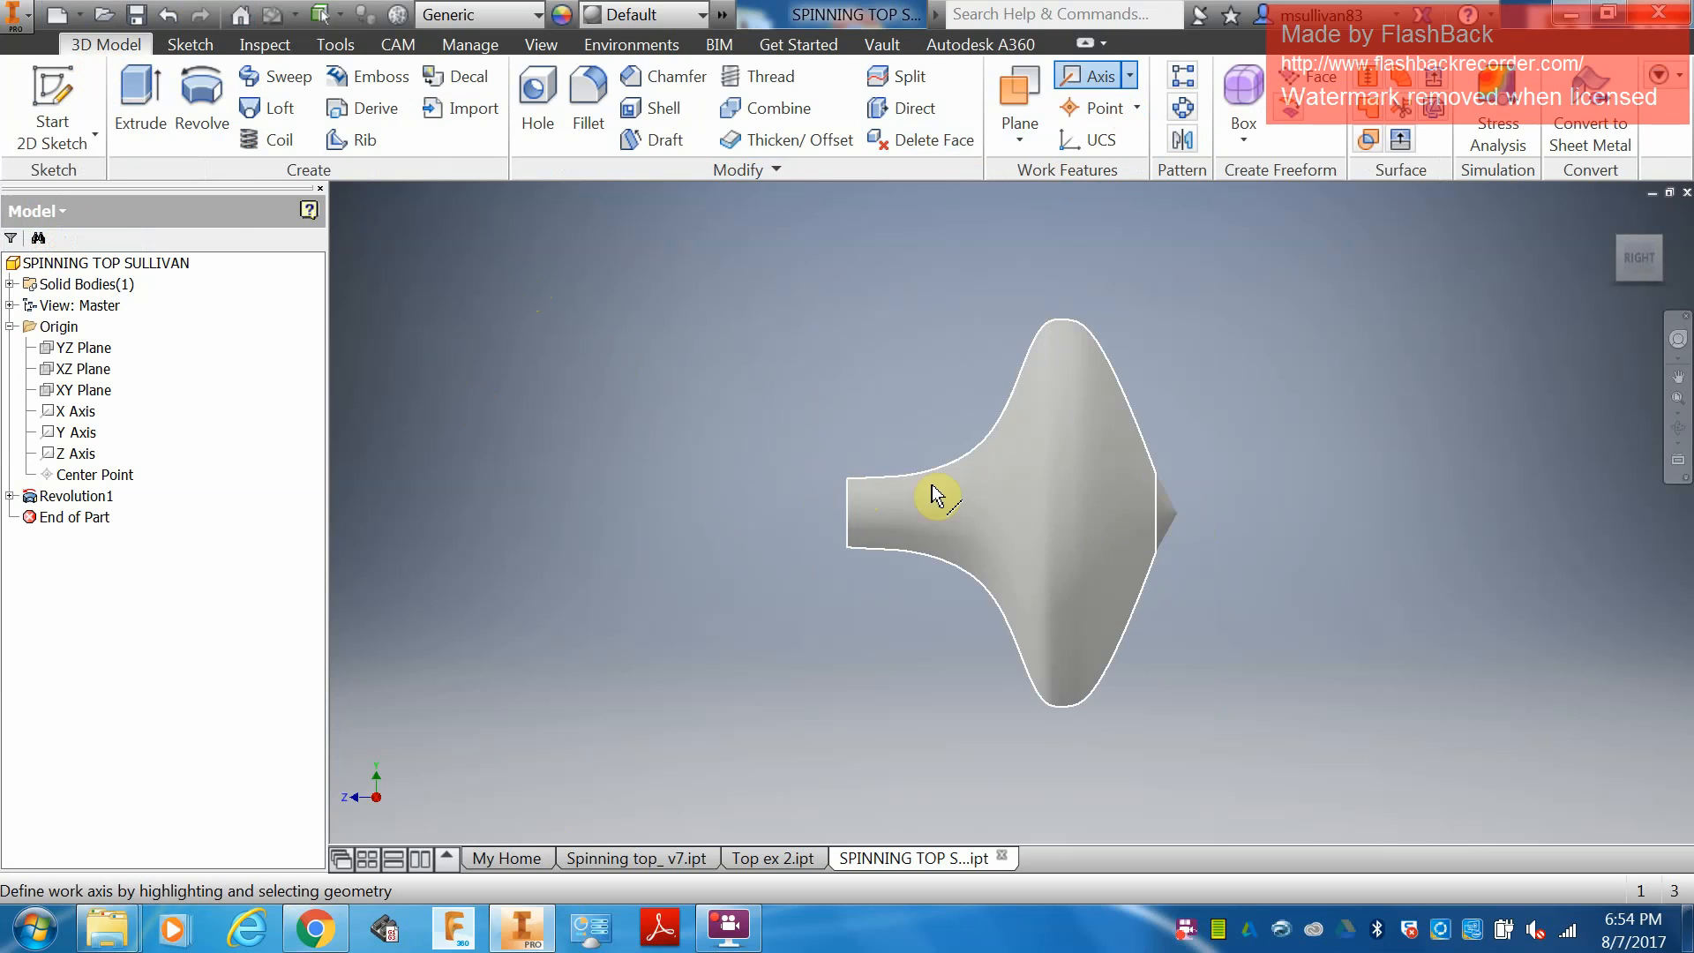
pyautogui.click(1162, 521)
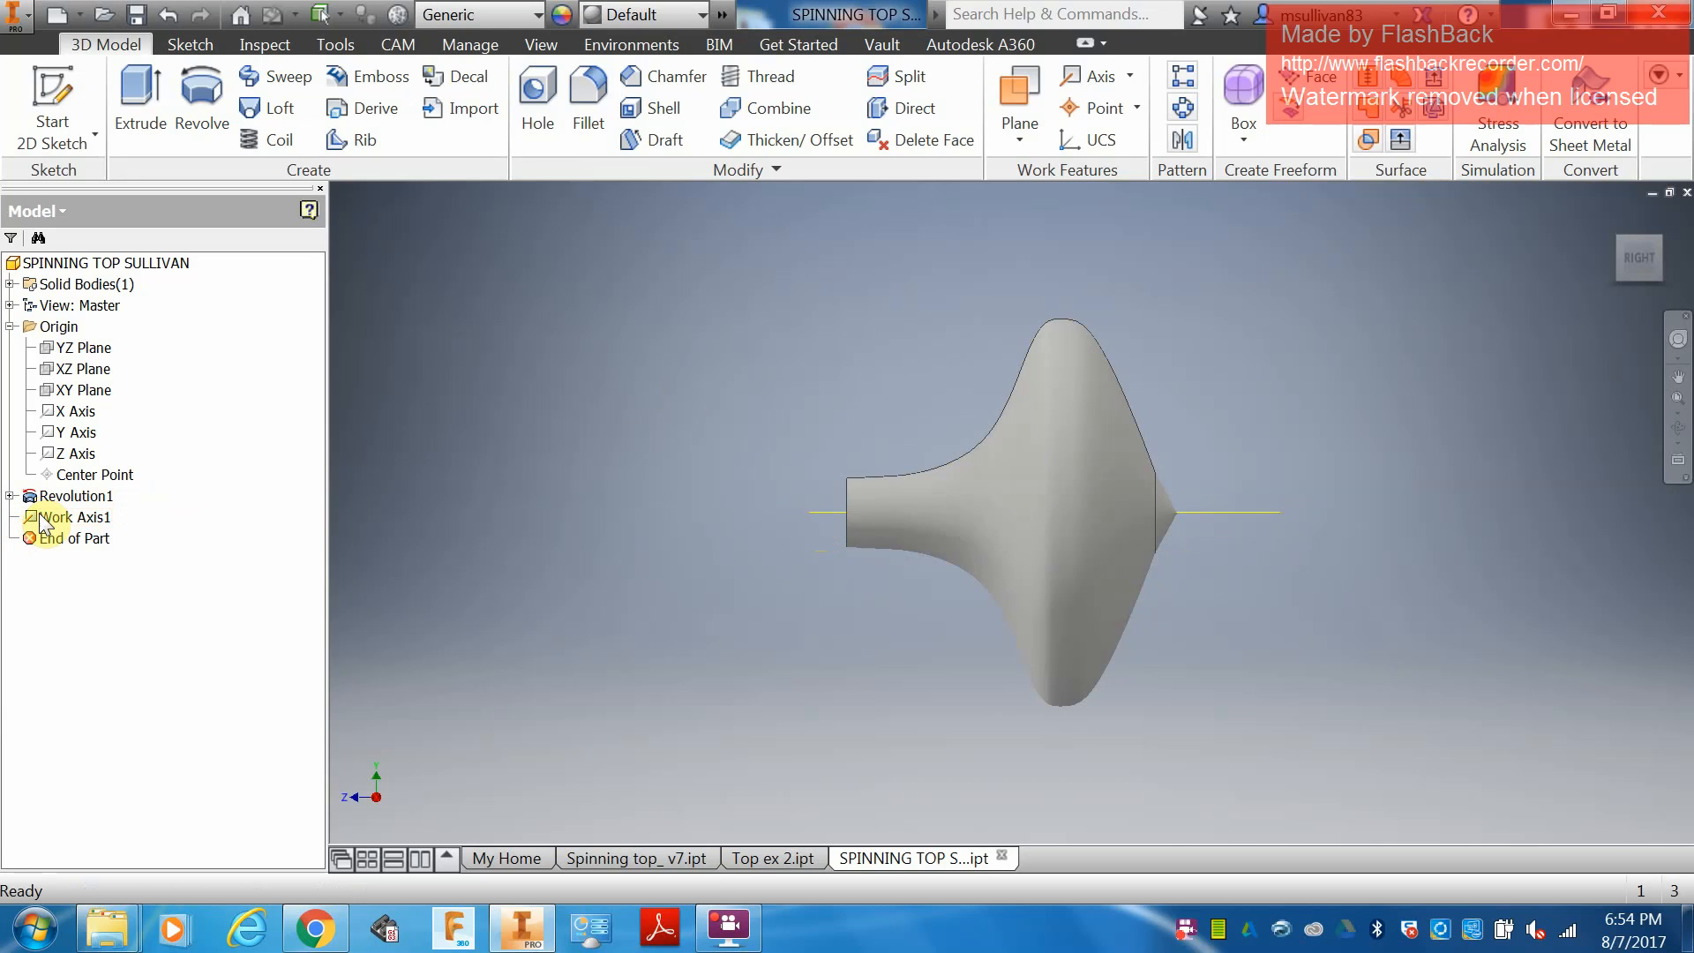
# Make the sketch under the Revolution1 feature visible.
pyautogui.click(9, 496)
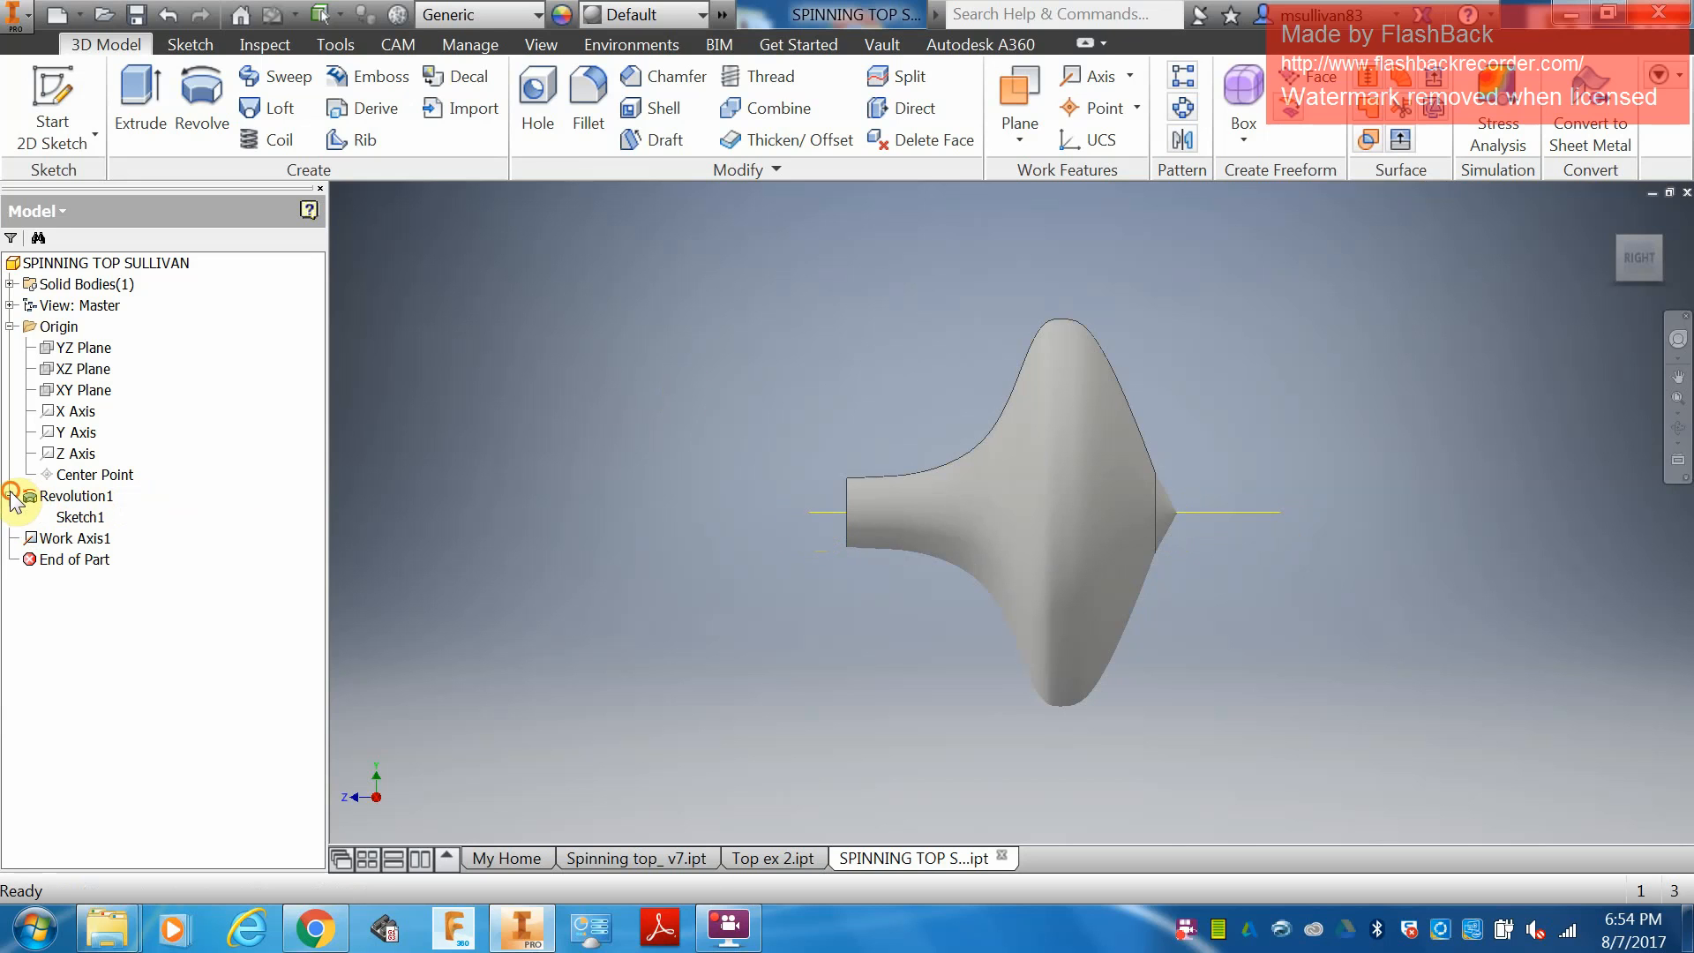
pyautogui.rightClick(85, 519)
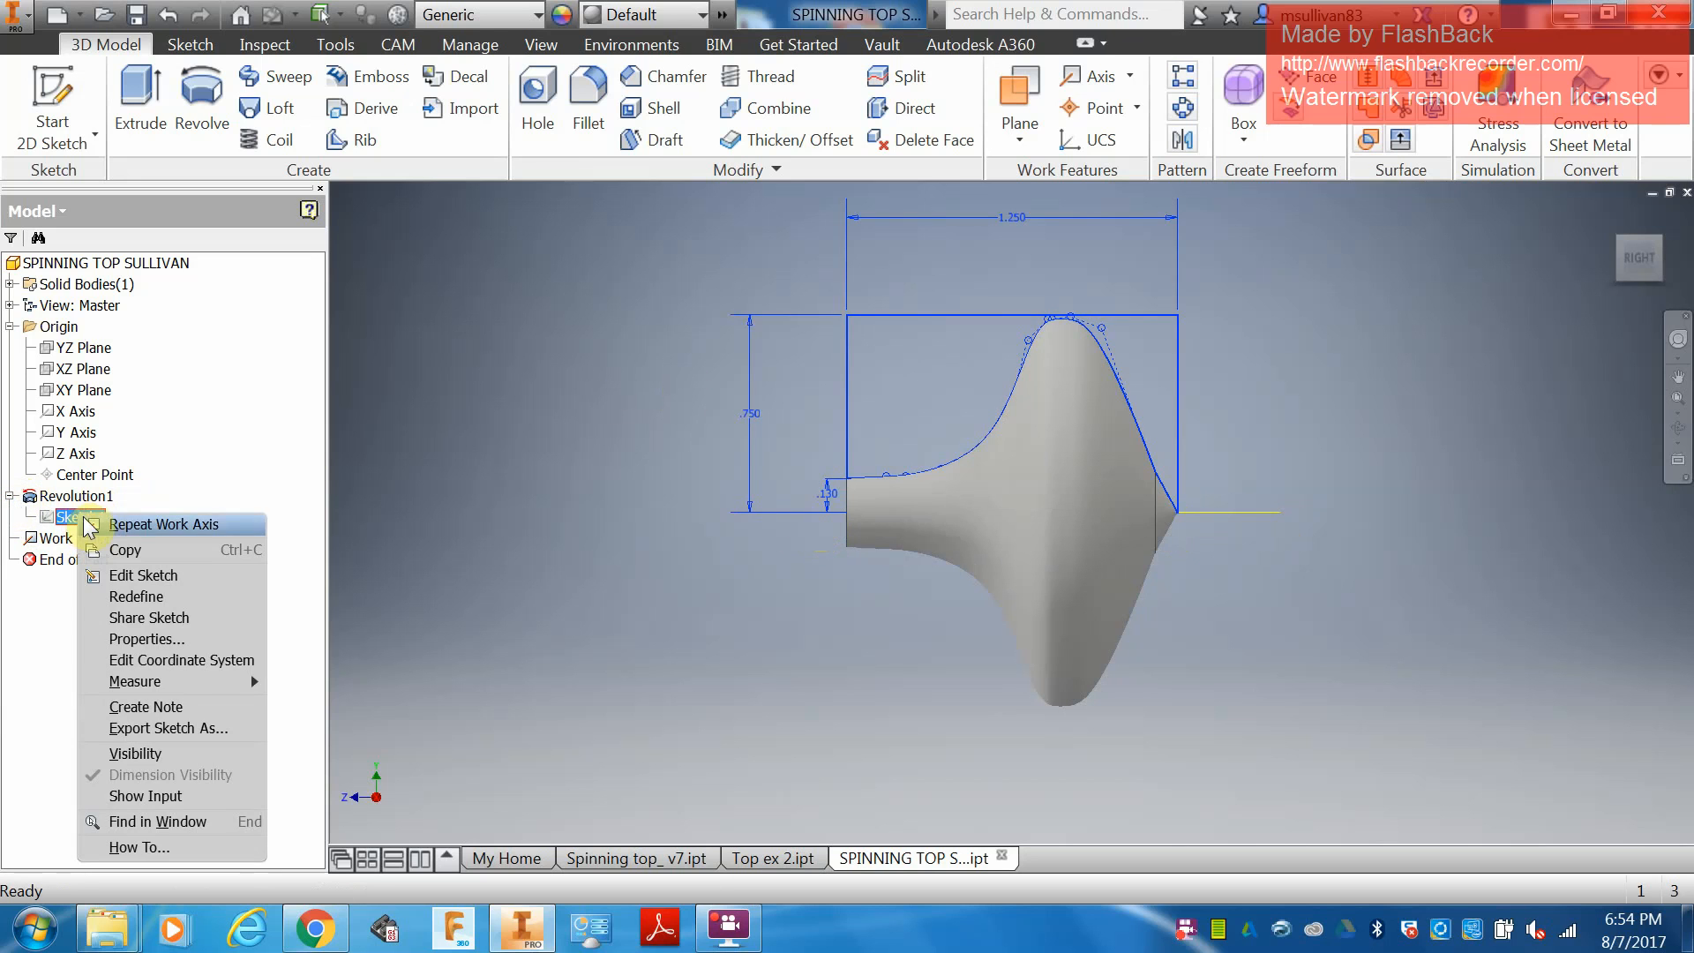
pyautogui.click(140, 752)
pyautogui.click(86, 519)
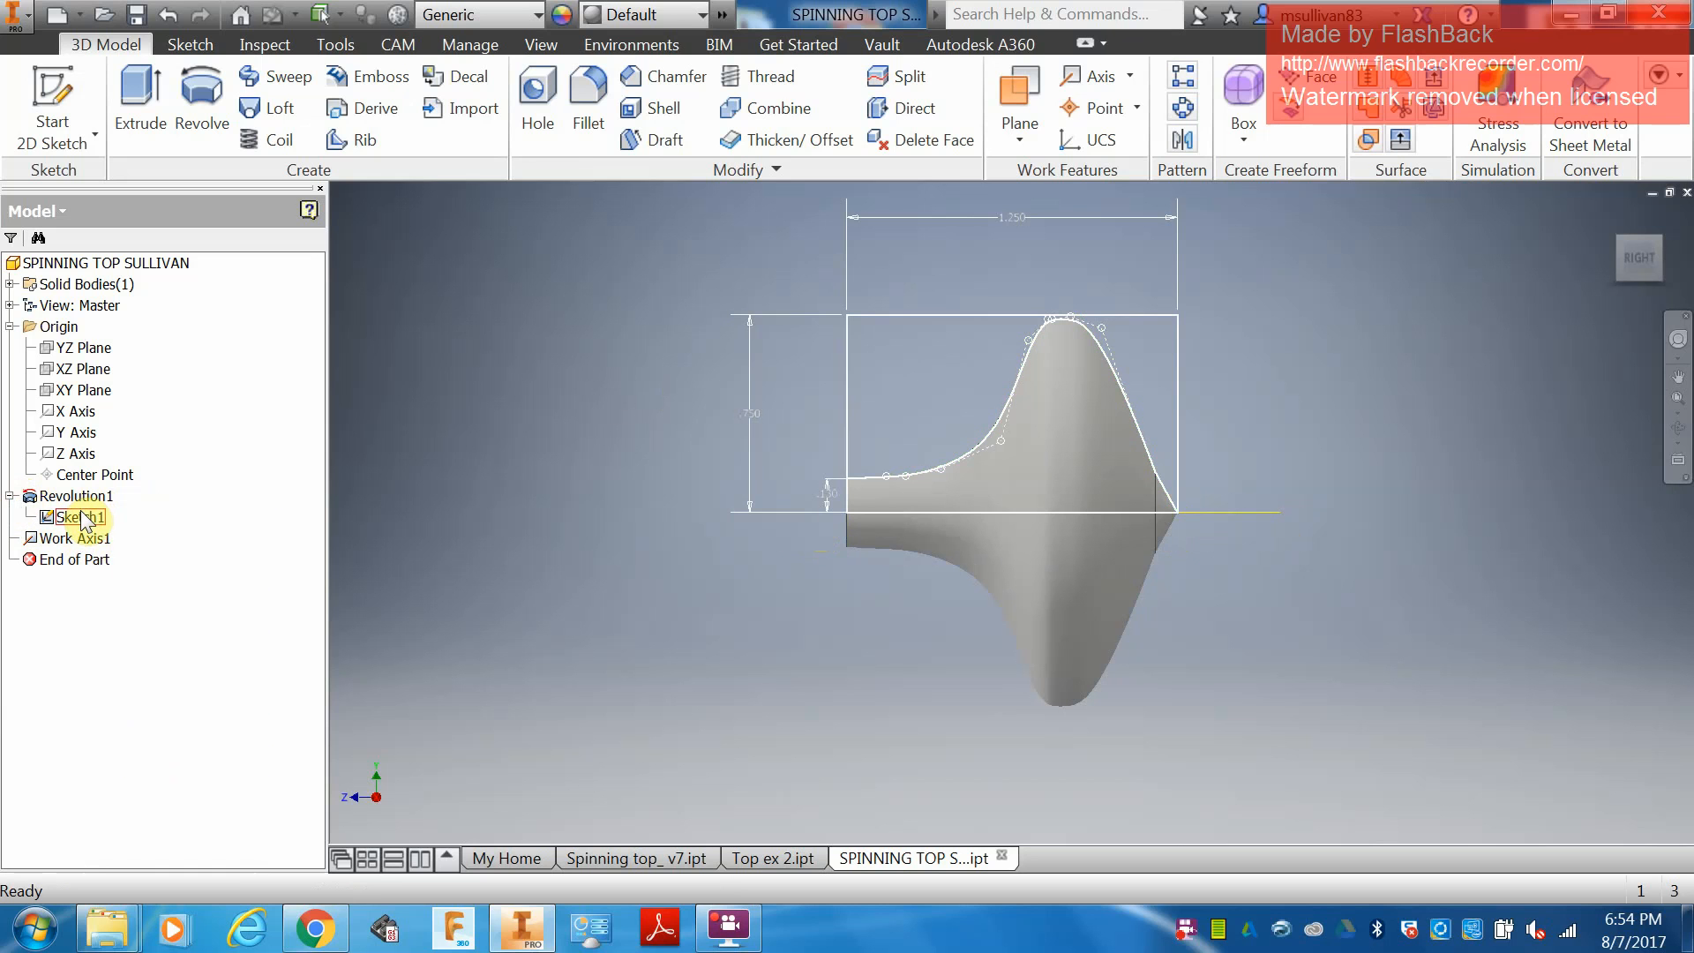
# Edit the revolve's sketch, place a point at the top's tip where the profile meets the centerline, and finish the sketch.
pyautogui.rightClick(85, 519)
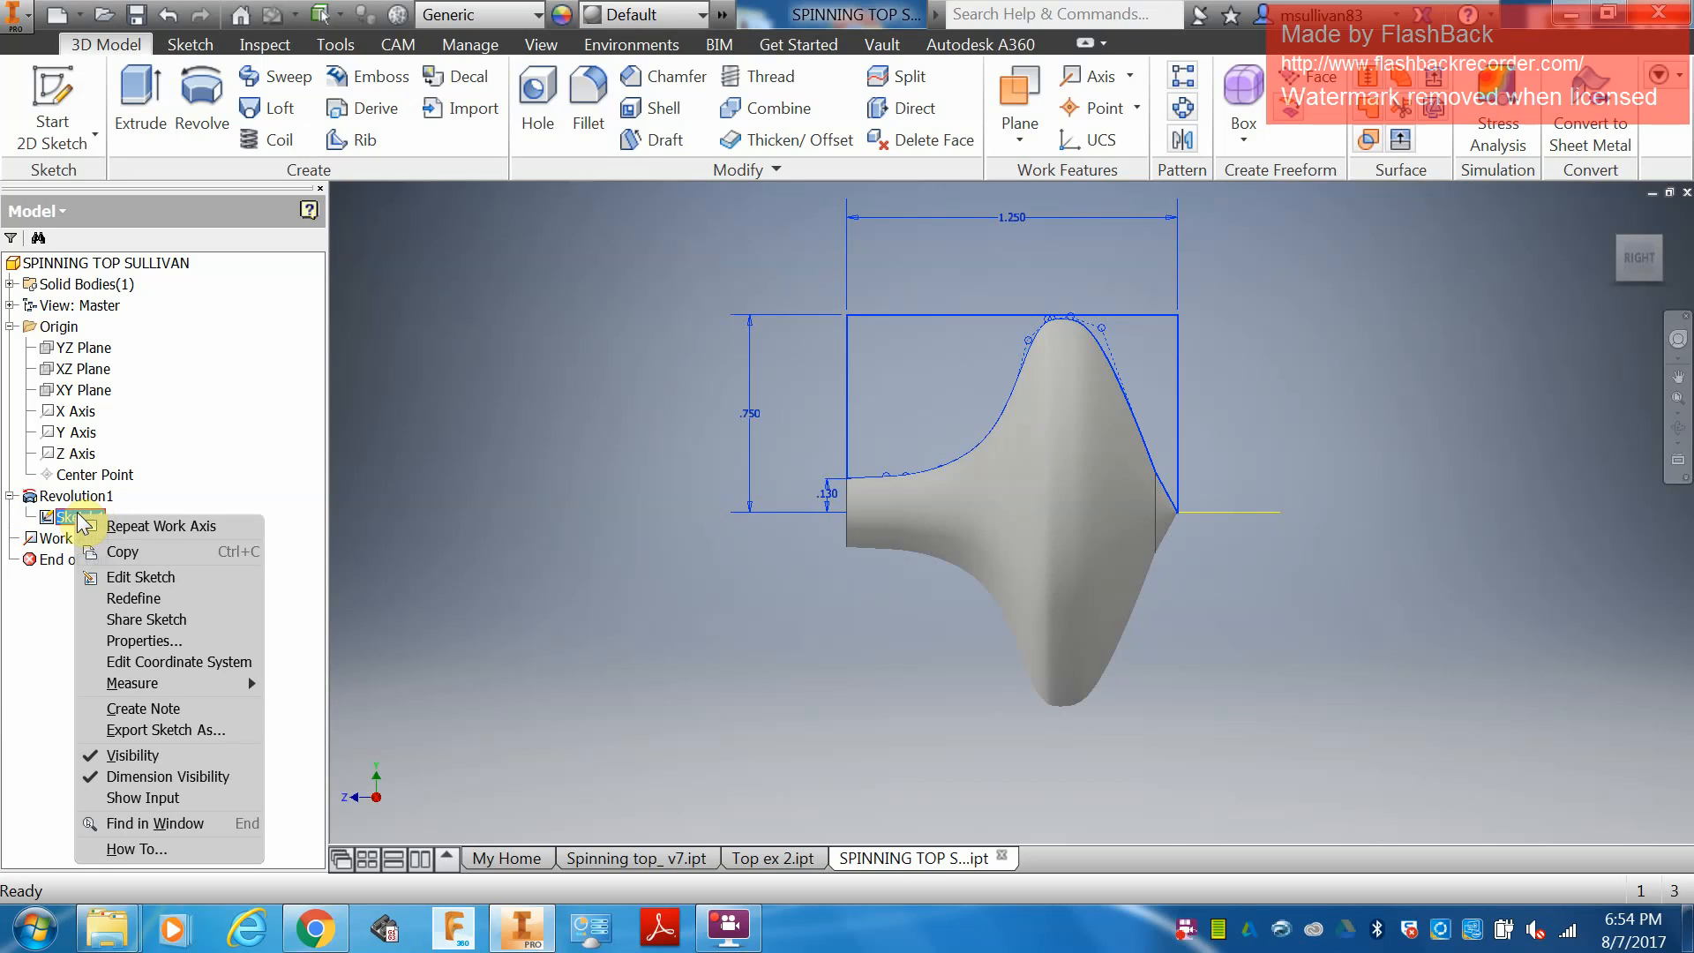
pyautogui.click(175, 578)
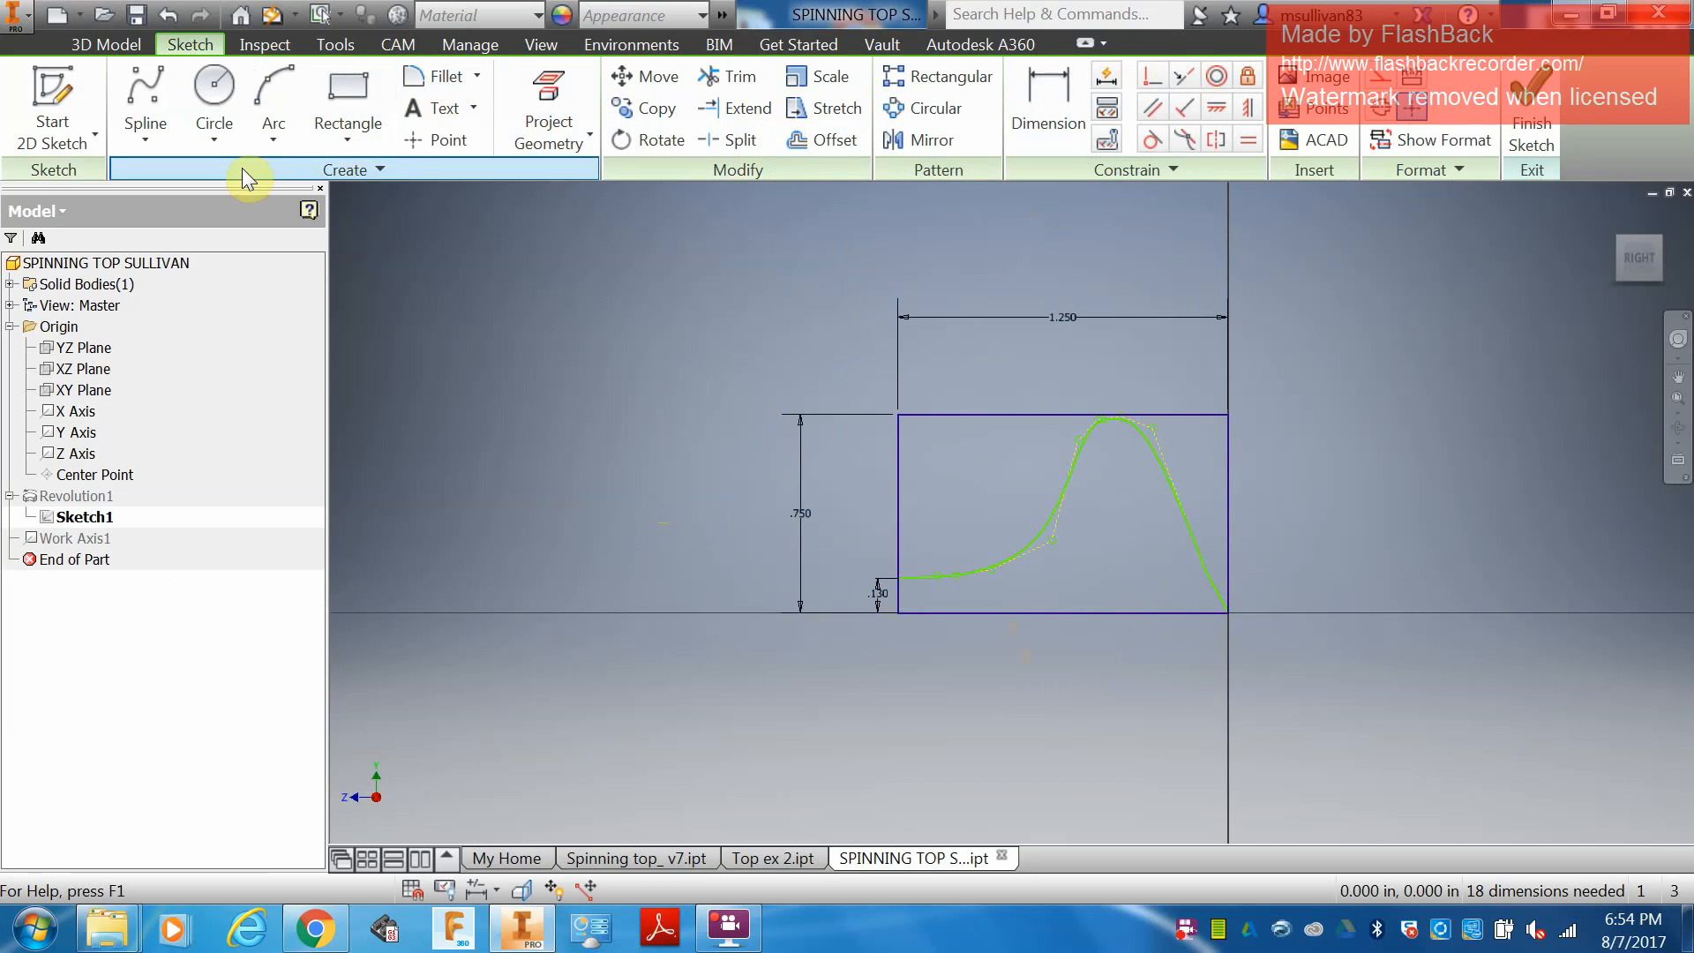
pyautogui.click(437, 139)
pyautogui.scroll(3, 1218, 608)
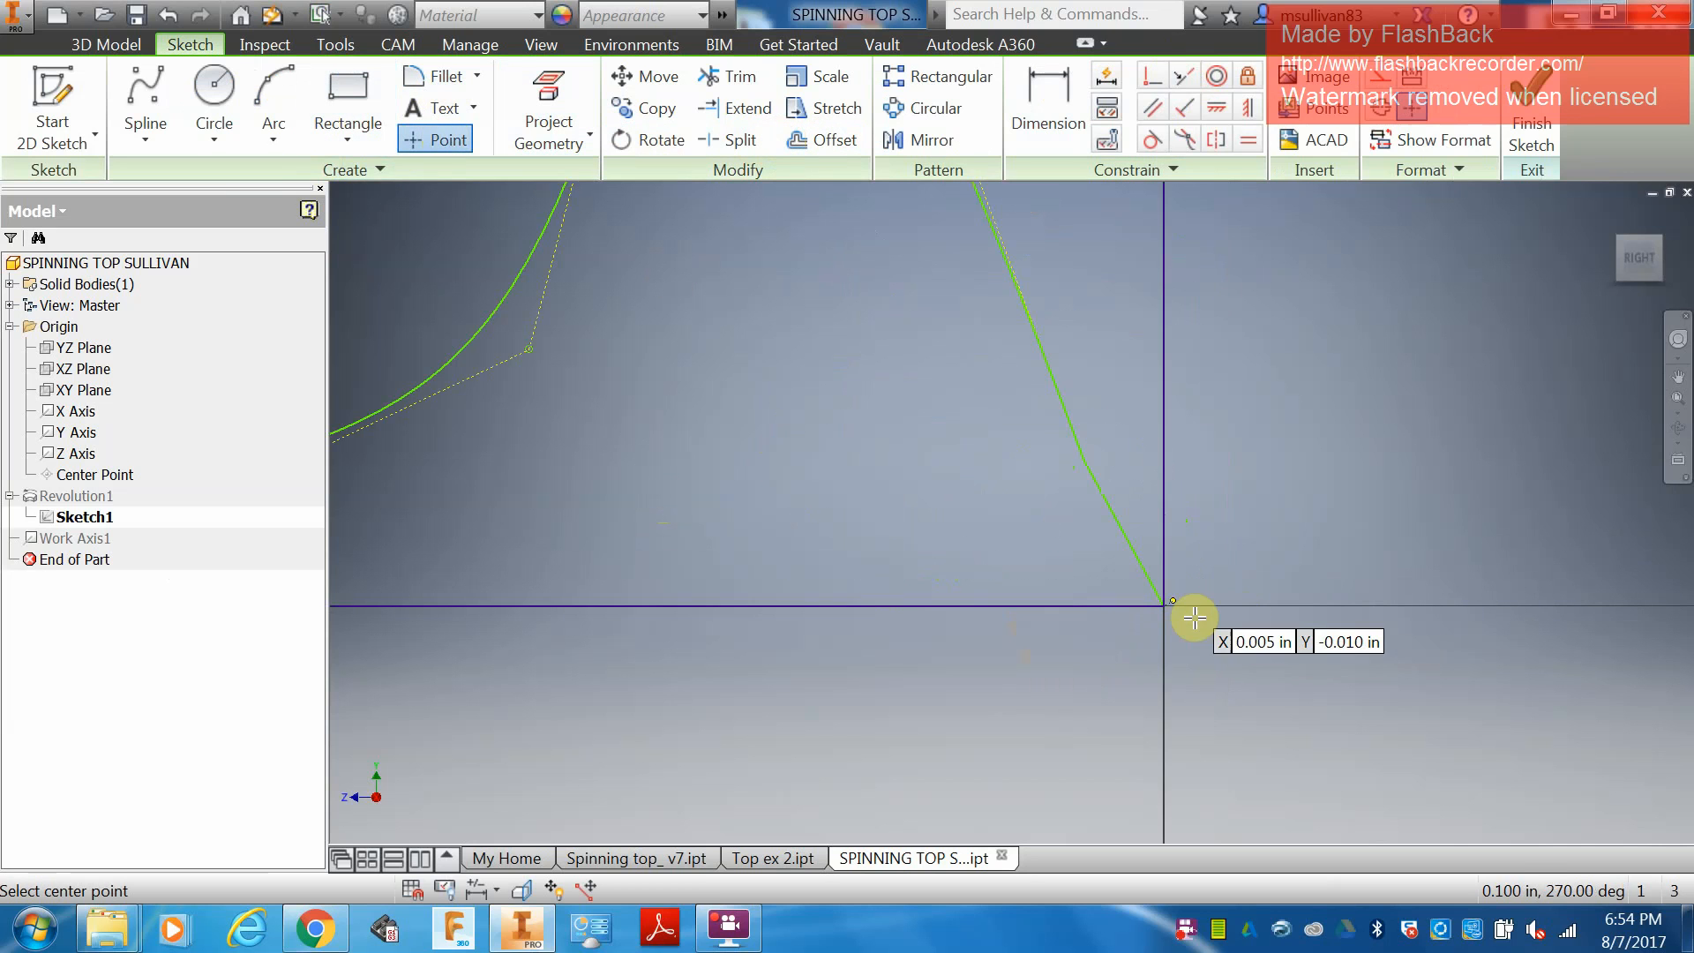
pyautogui.click(1165, 606)
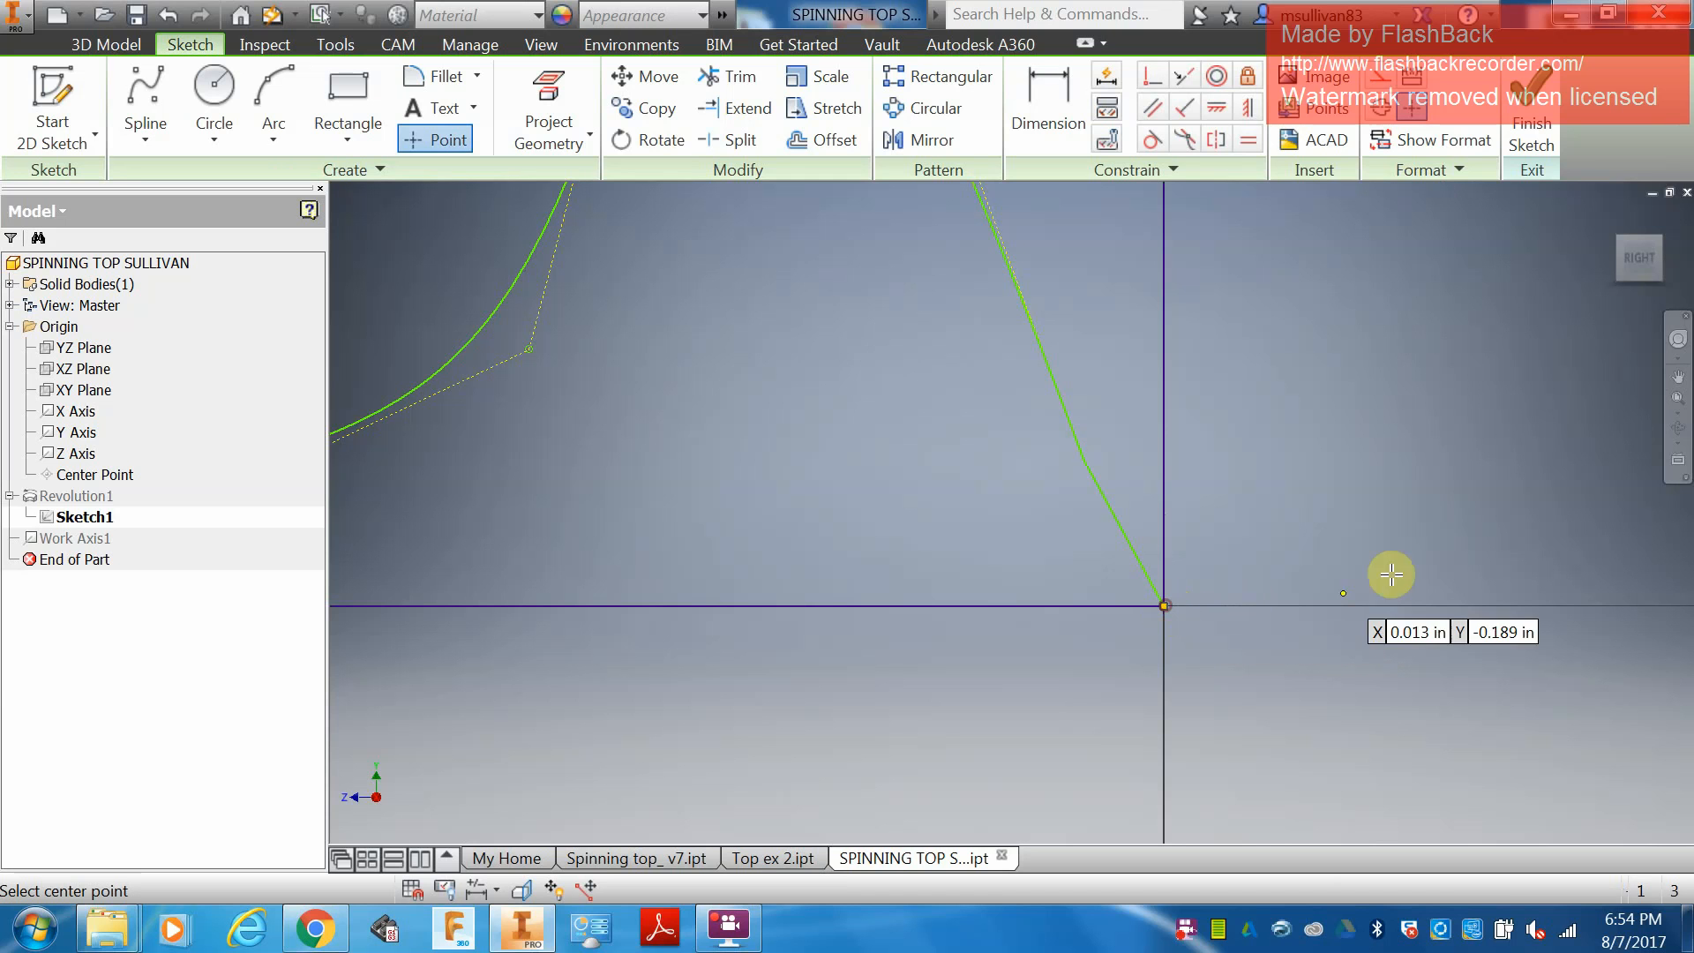
pyautogui.click(1532, 133)
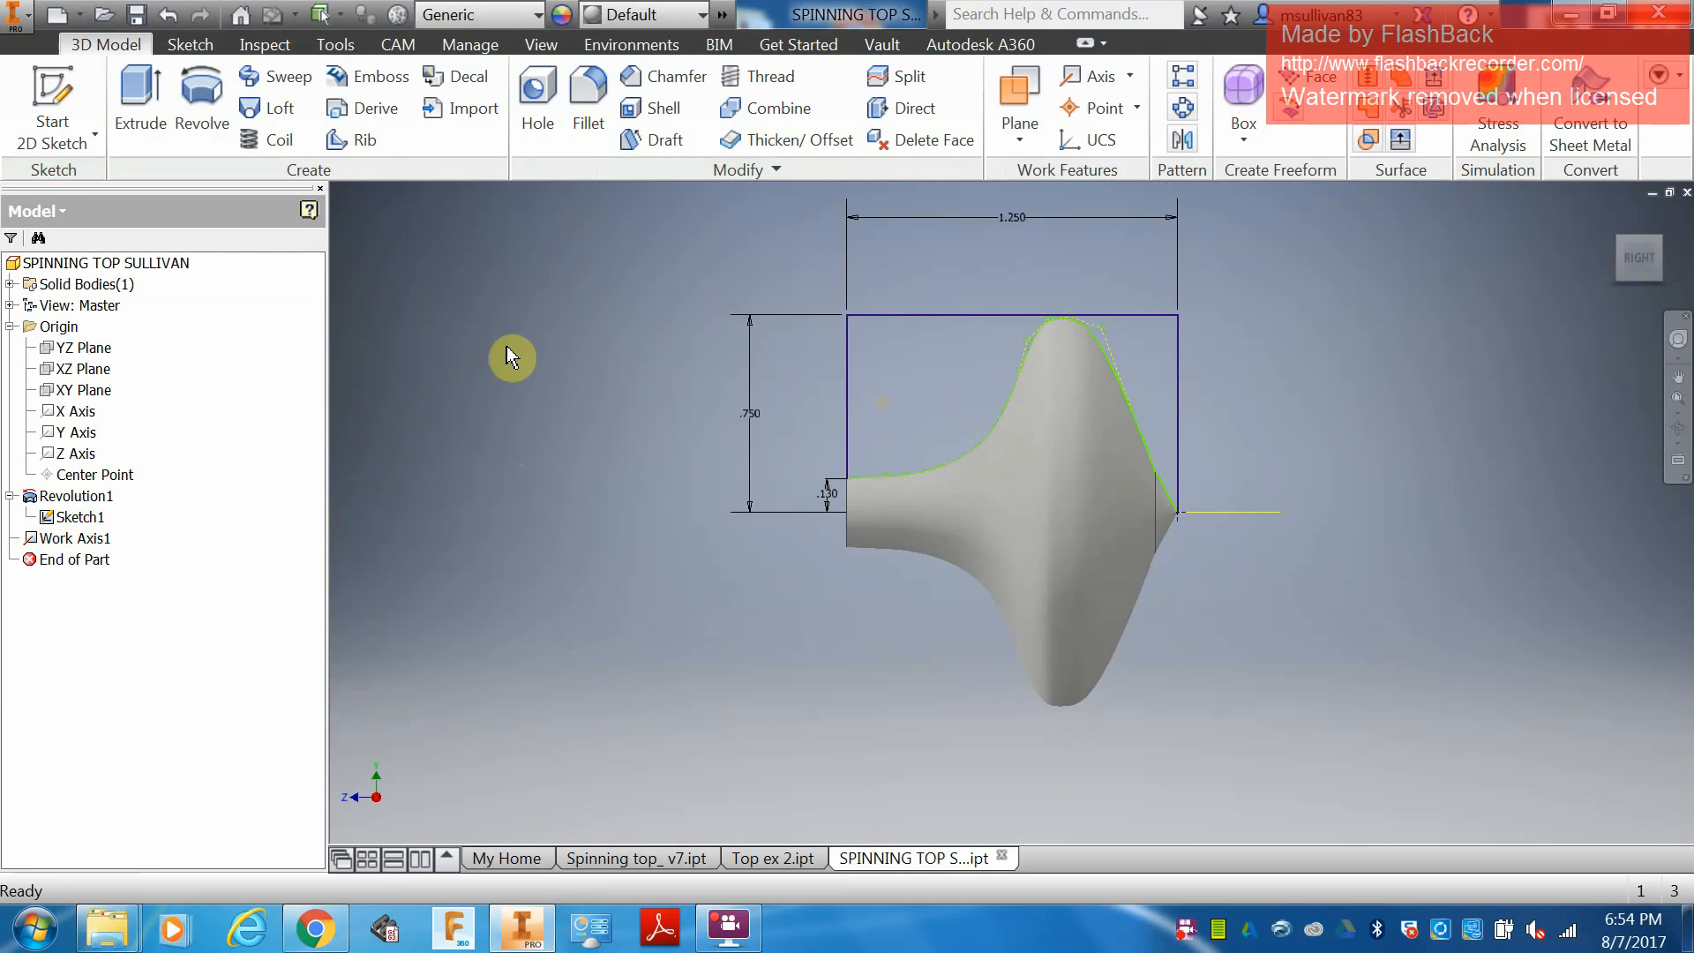
# Create a new CAM setup for the spinning top with the operation type Turning or mill/turn.
pyautogui.click(35, 211)
pyautogui.click(51, 289)
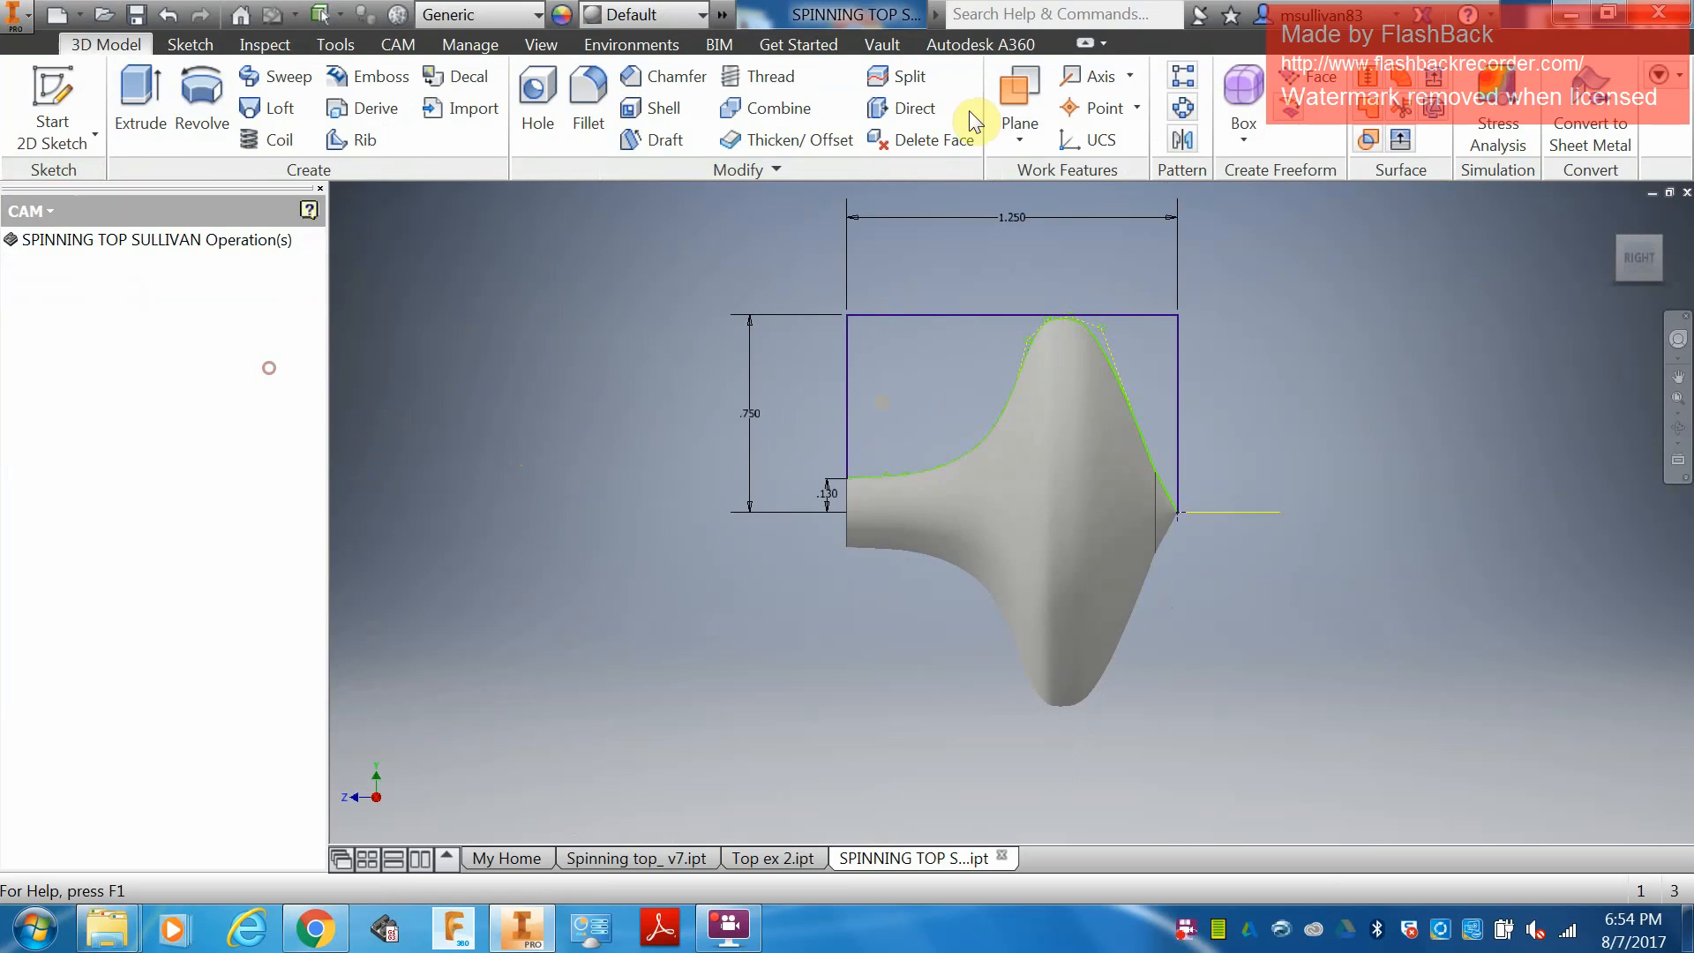
pyautogui.click(399, 45)
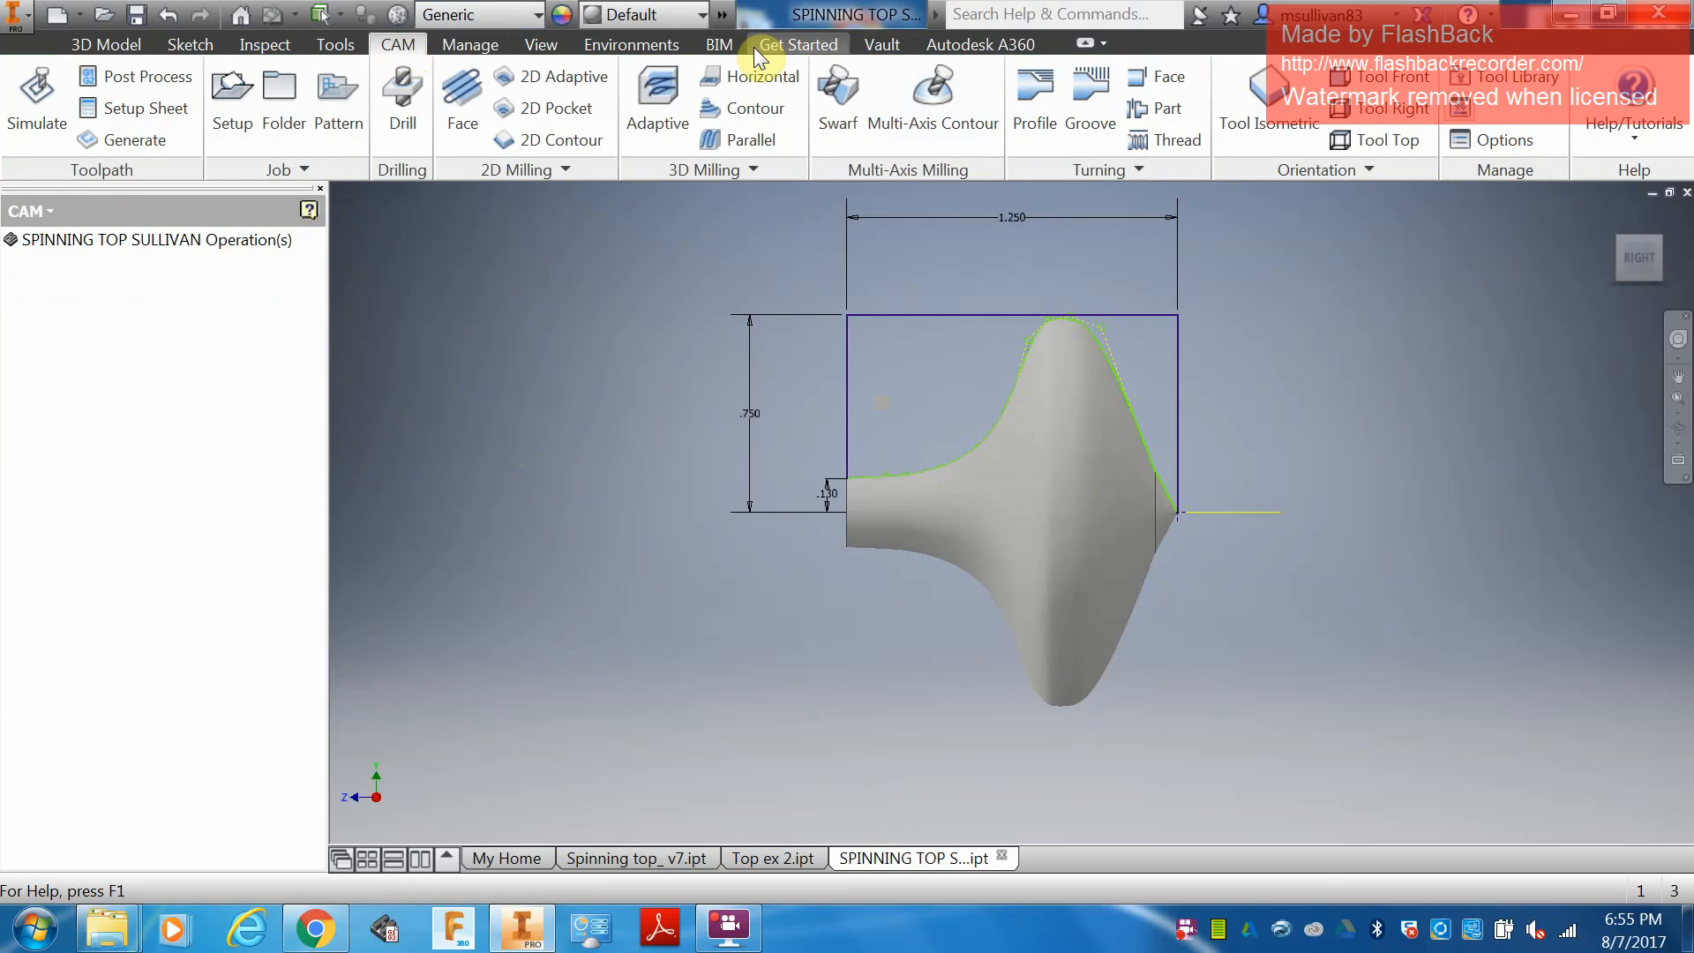
pyautogui.click(227, 113)
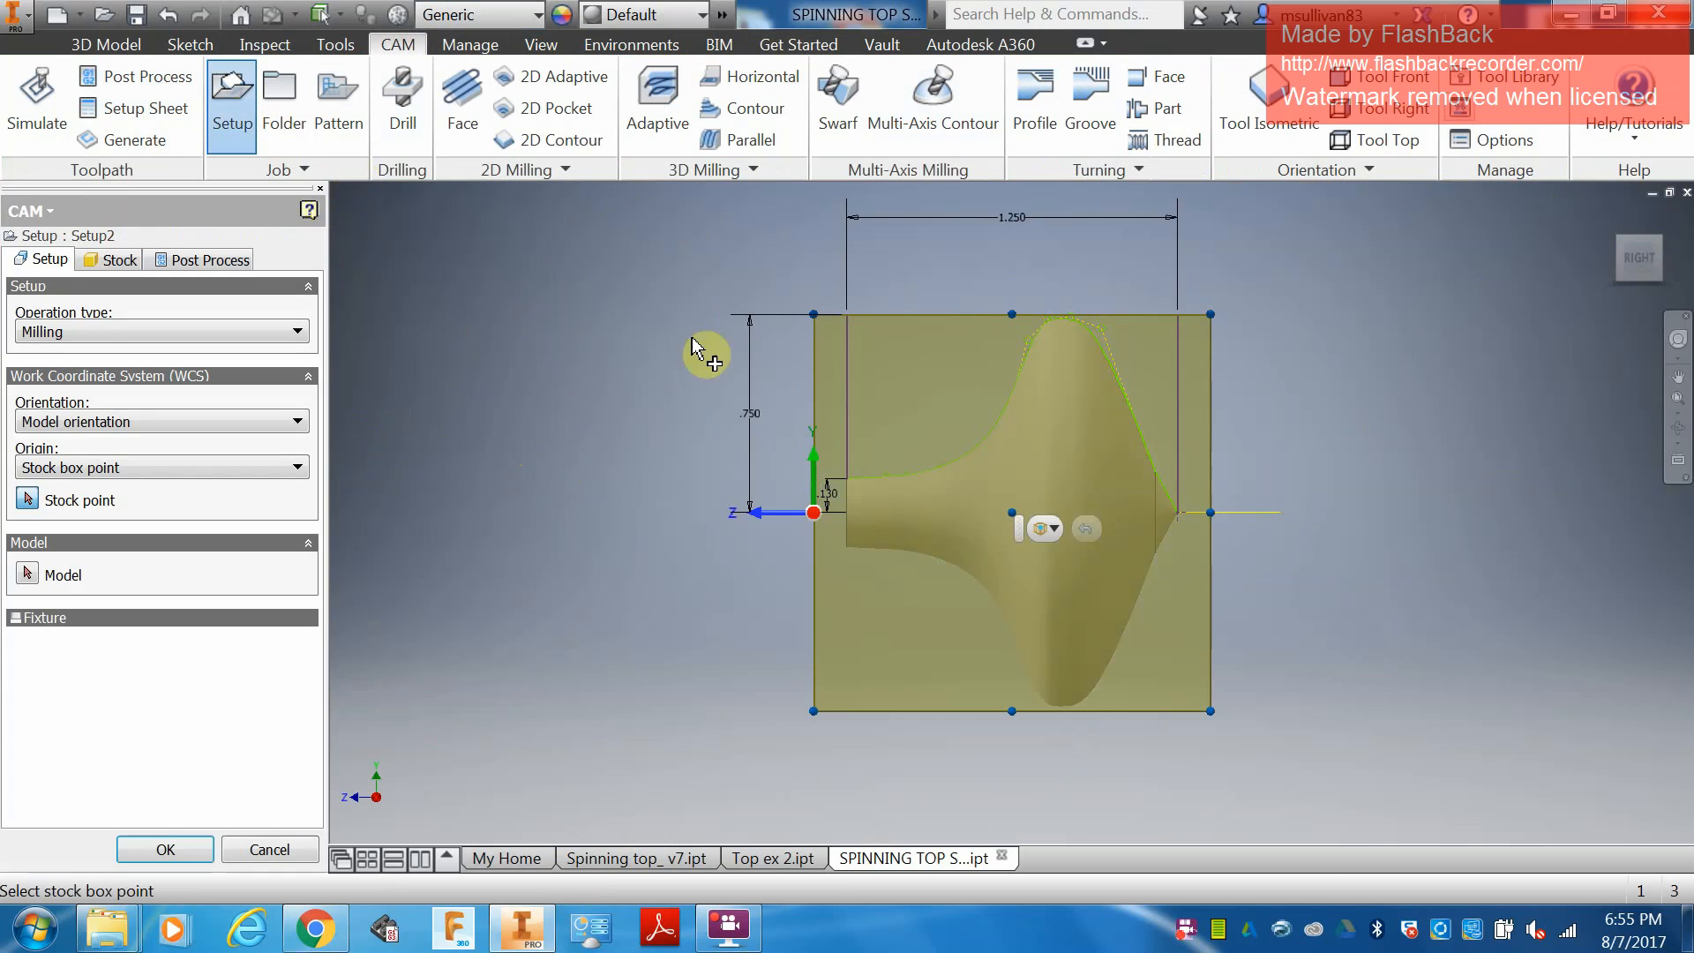
pyautogui.click(1663, 252)
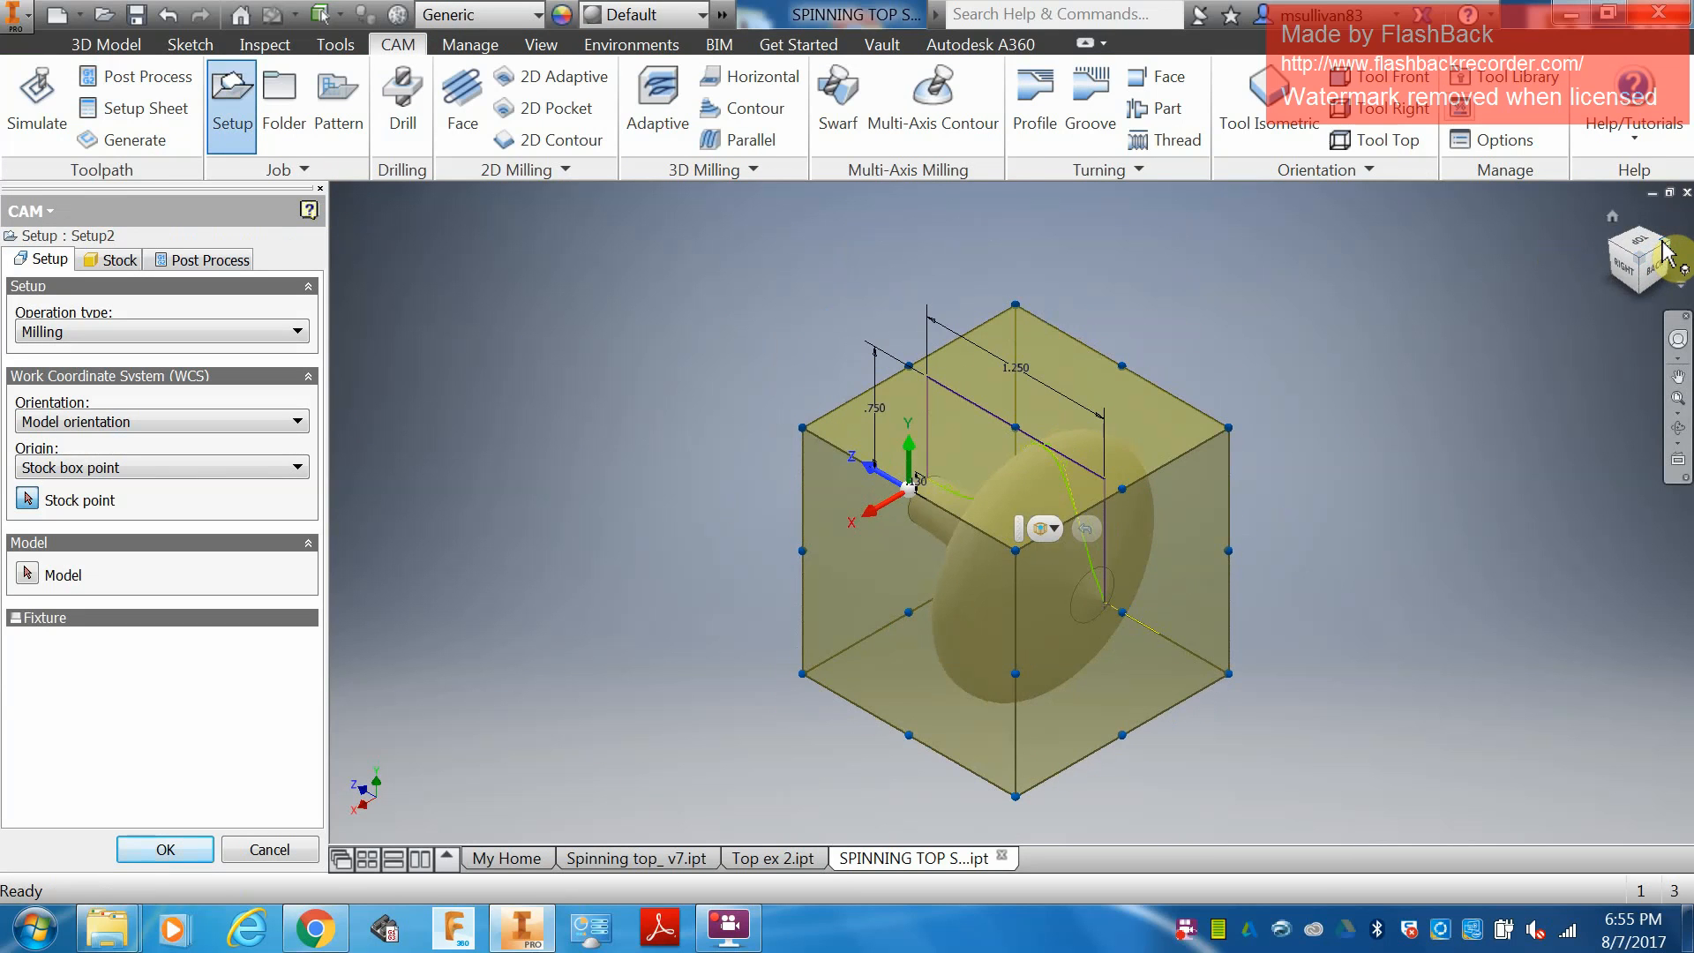
pyautogui.click(300, 331)
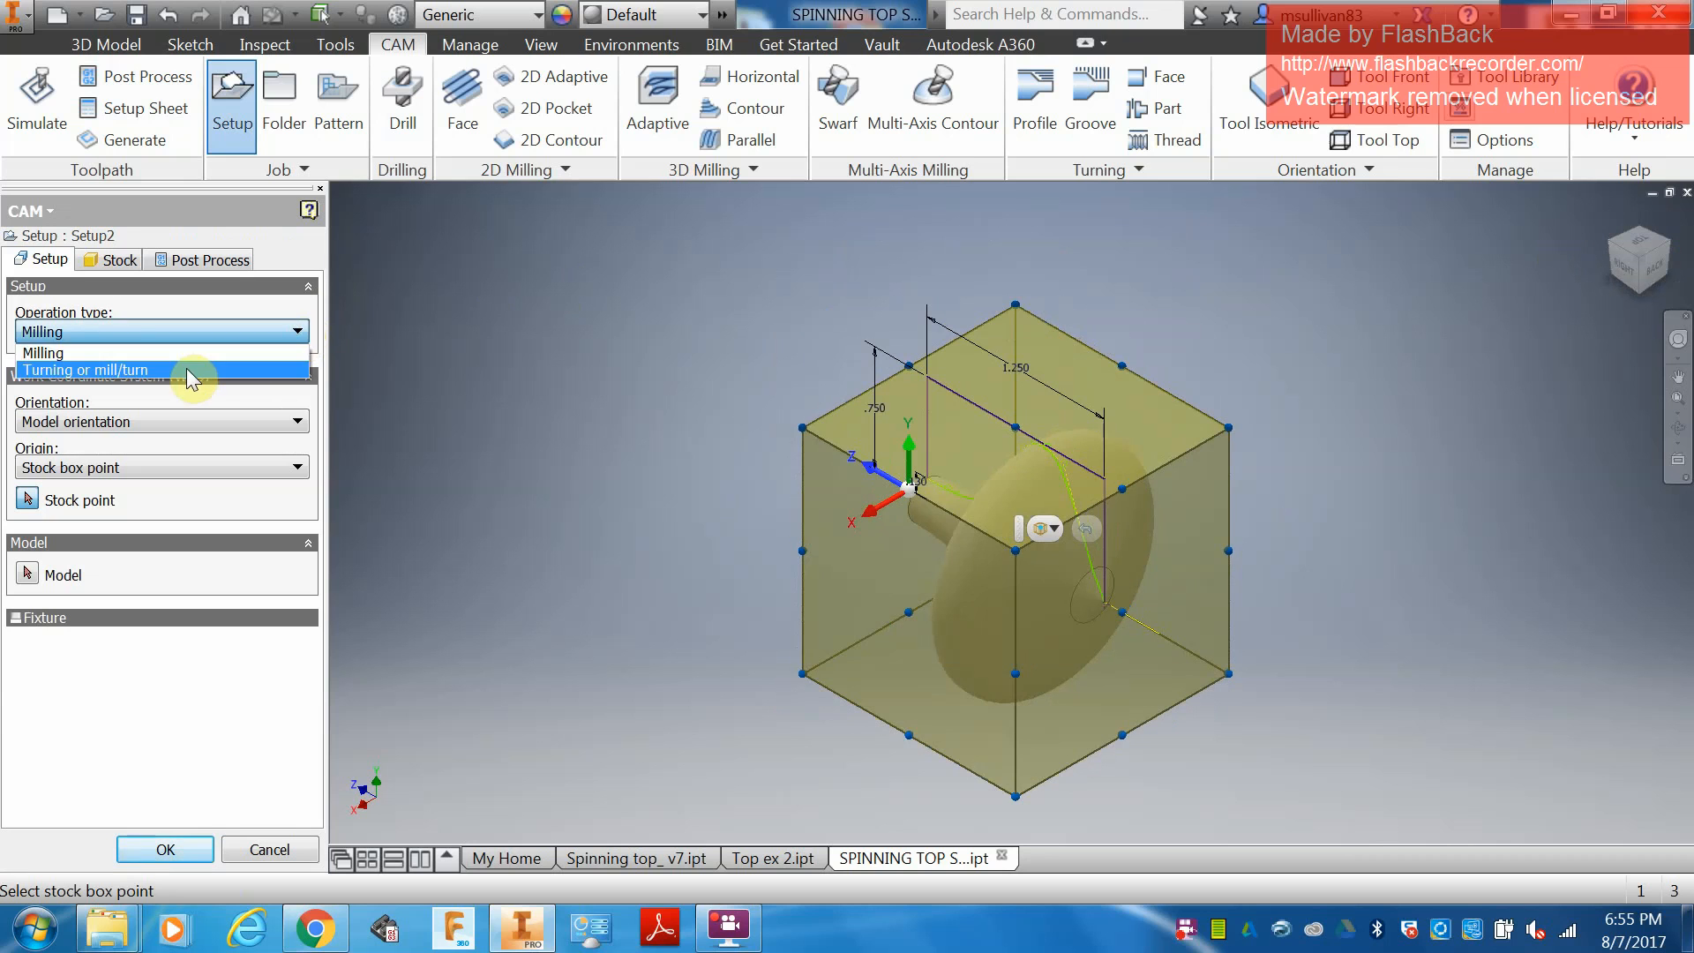
pyautogui.click(190, 371)
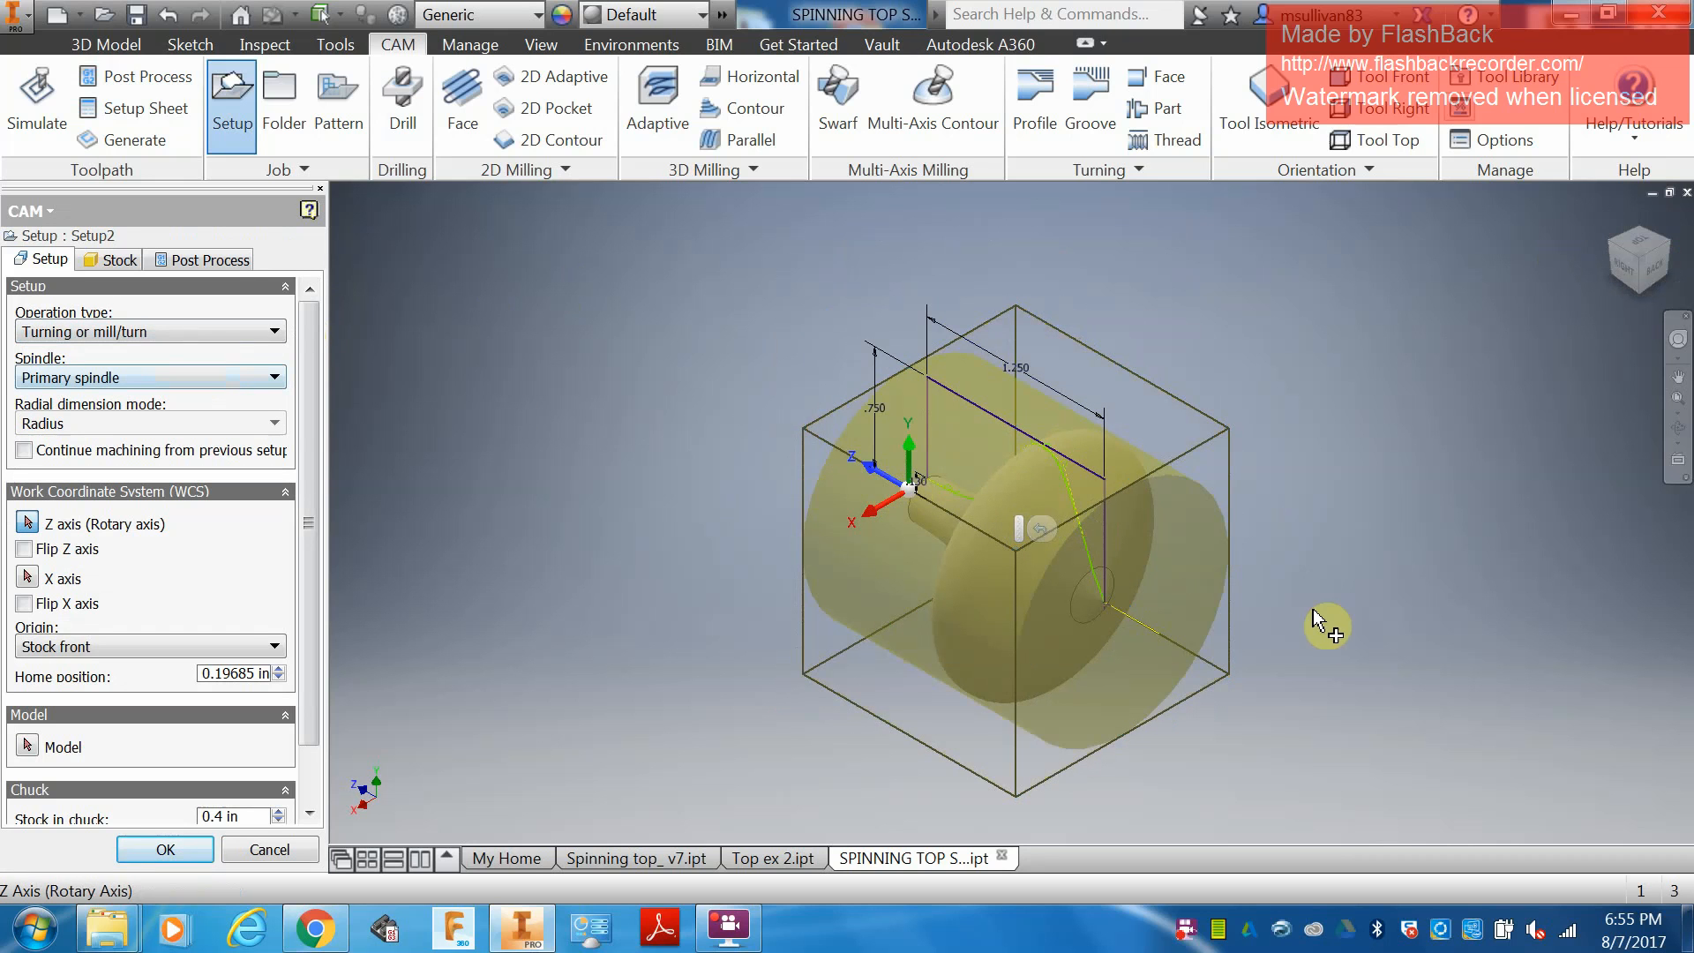
# Set the setup's rotary Z axis to the work axis at the tip and flip the X axis.
pyautogui.click(1125, 622)
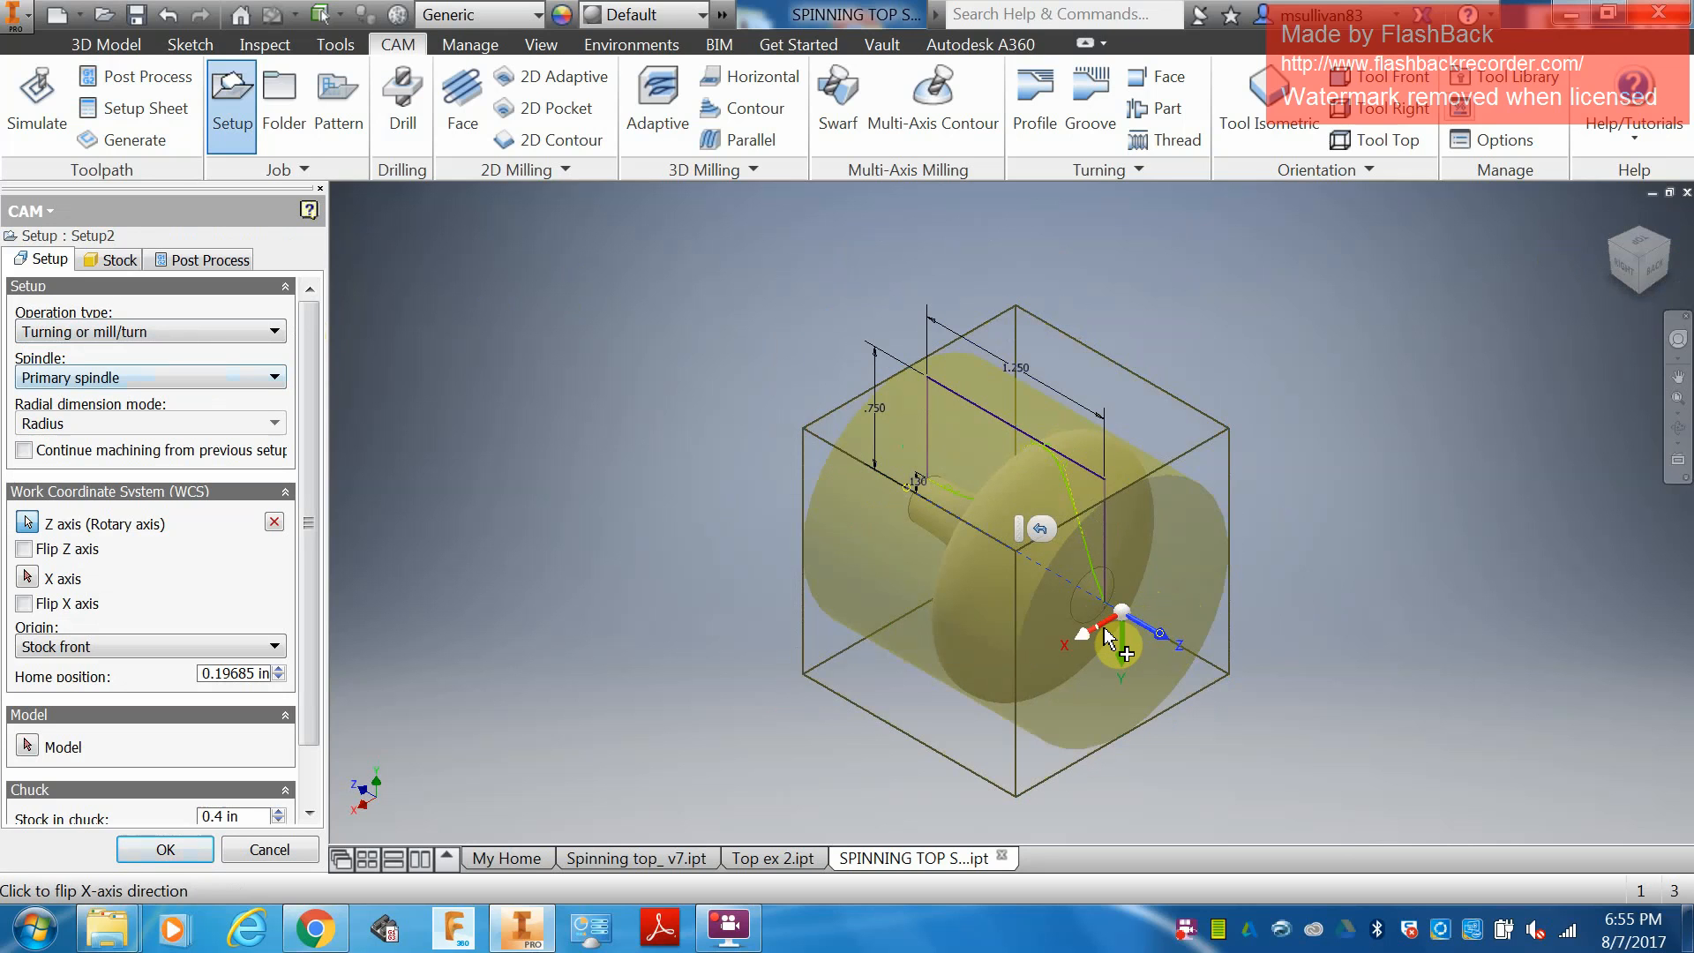
pyautogui.click(1108, 628)
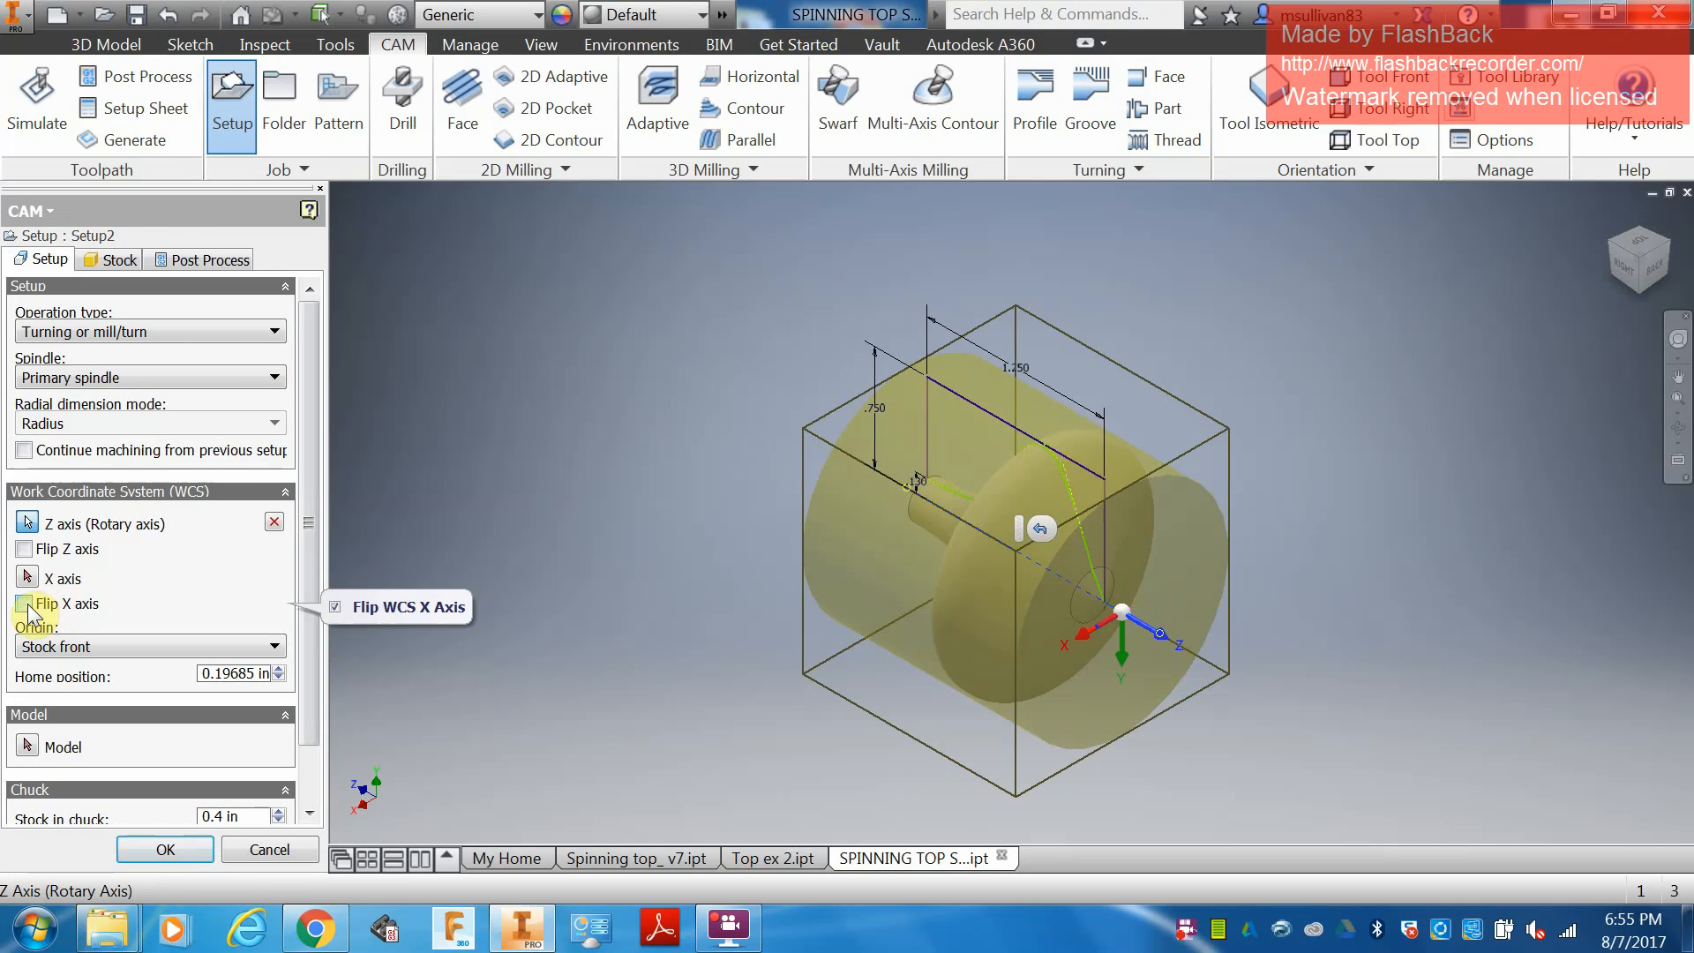
pyautogui.click(24, 550)
pyautogui.click(24, 551)
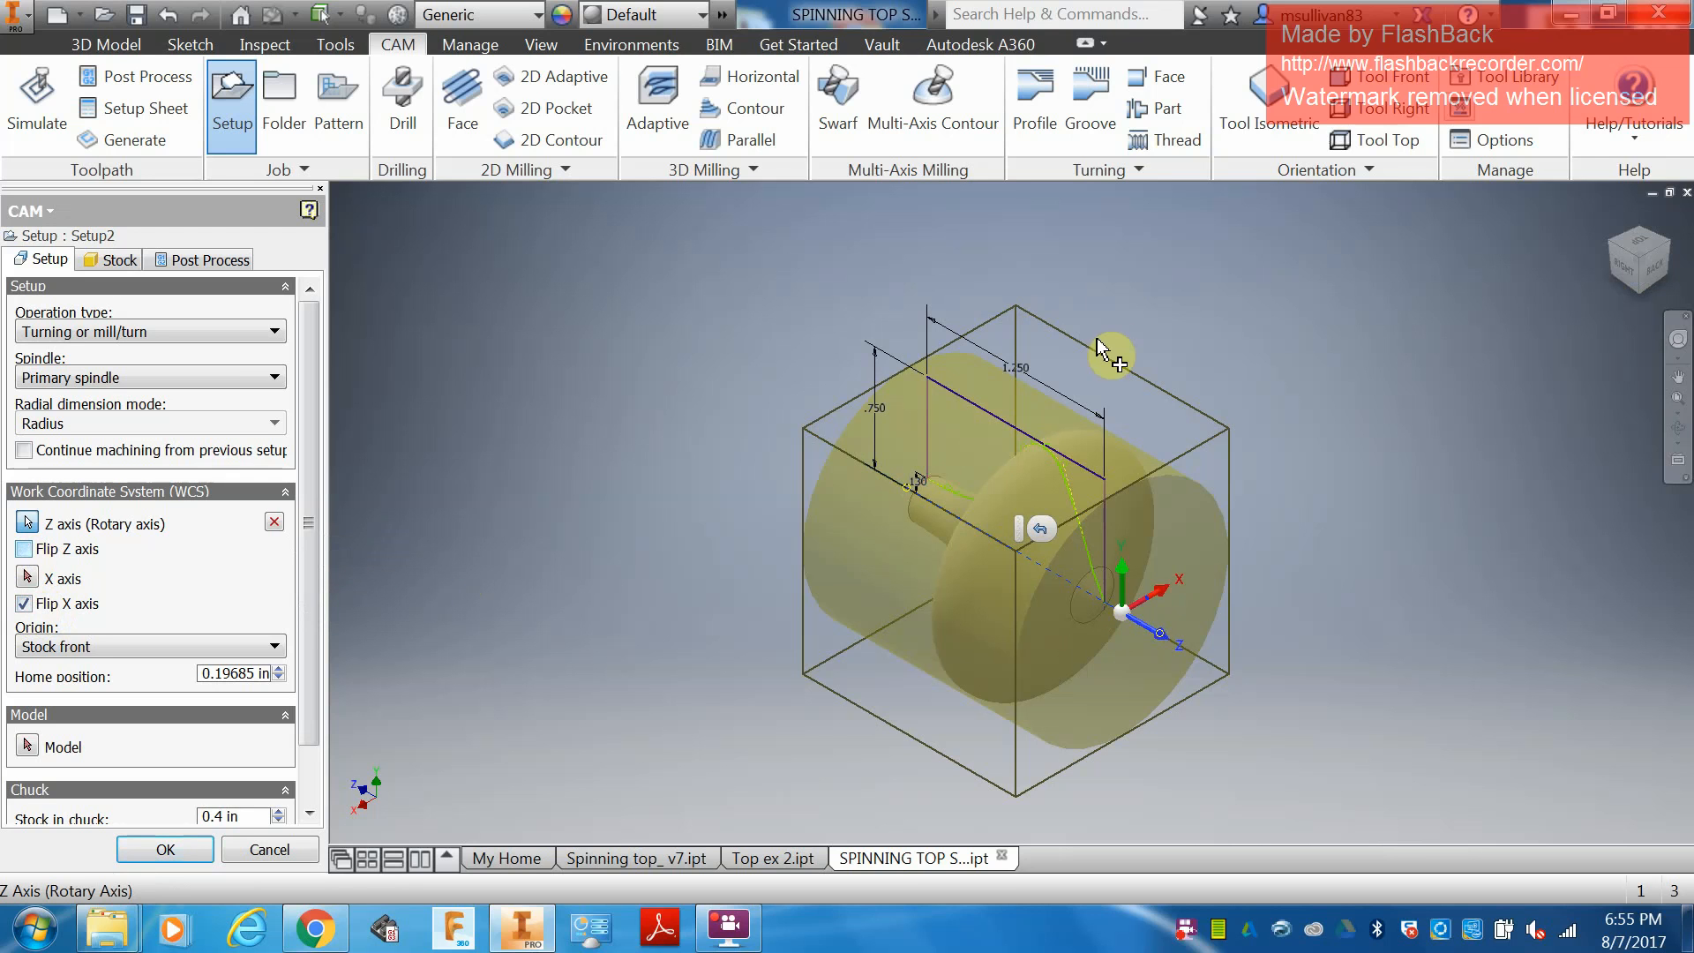
# Set the length of the fixed size cylinder stock to 1.4 in.
pyautogui.click(1626, 276)
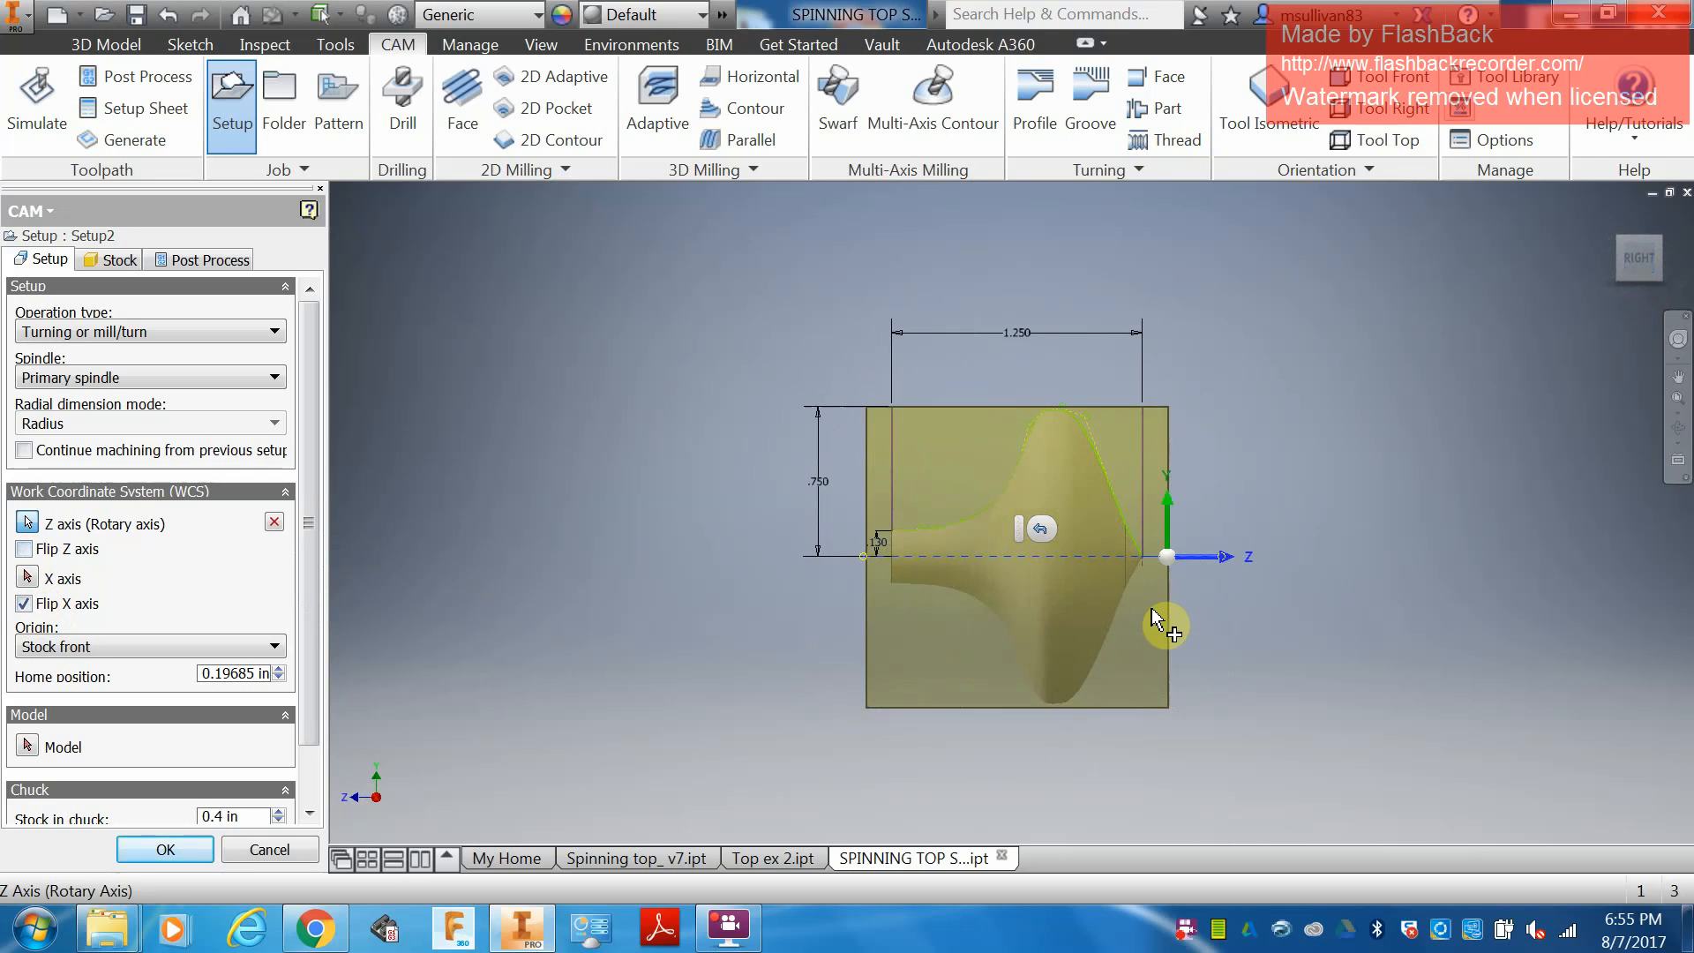
pyautogui.scroll(4, 1154, 569)
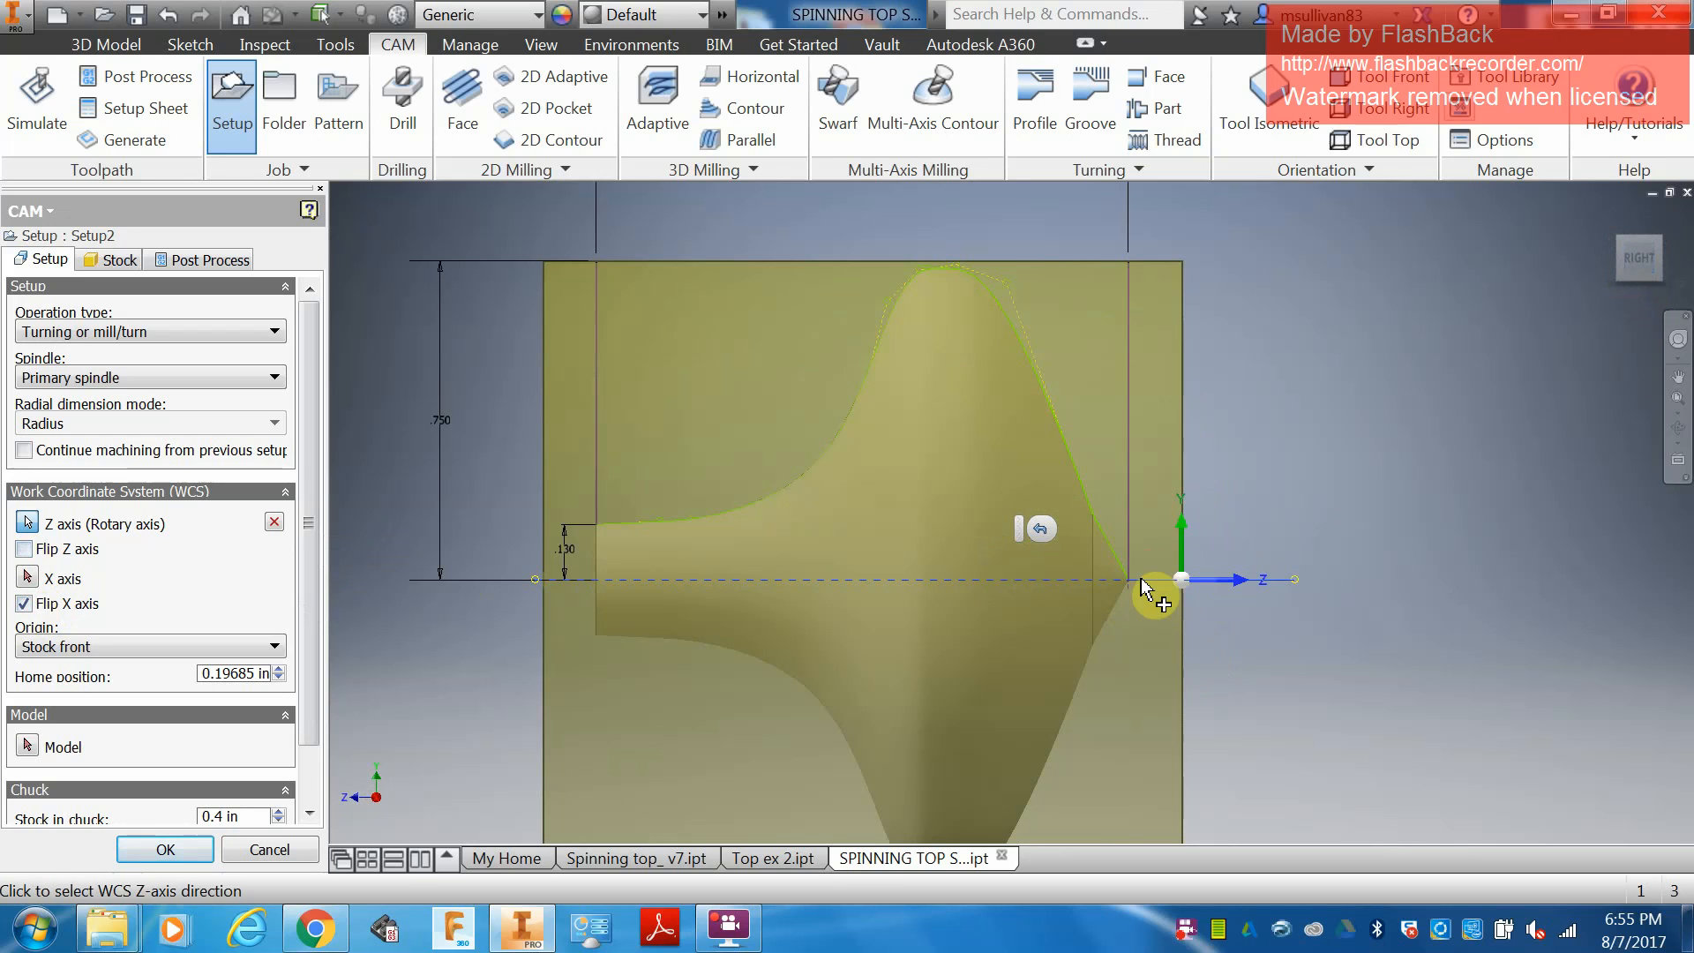
pyautogui.click(113, 258)
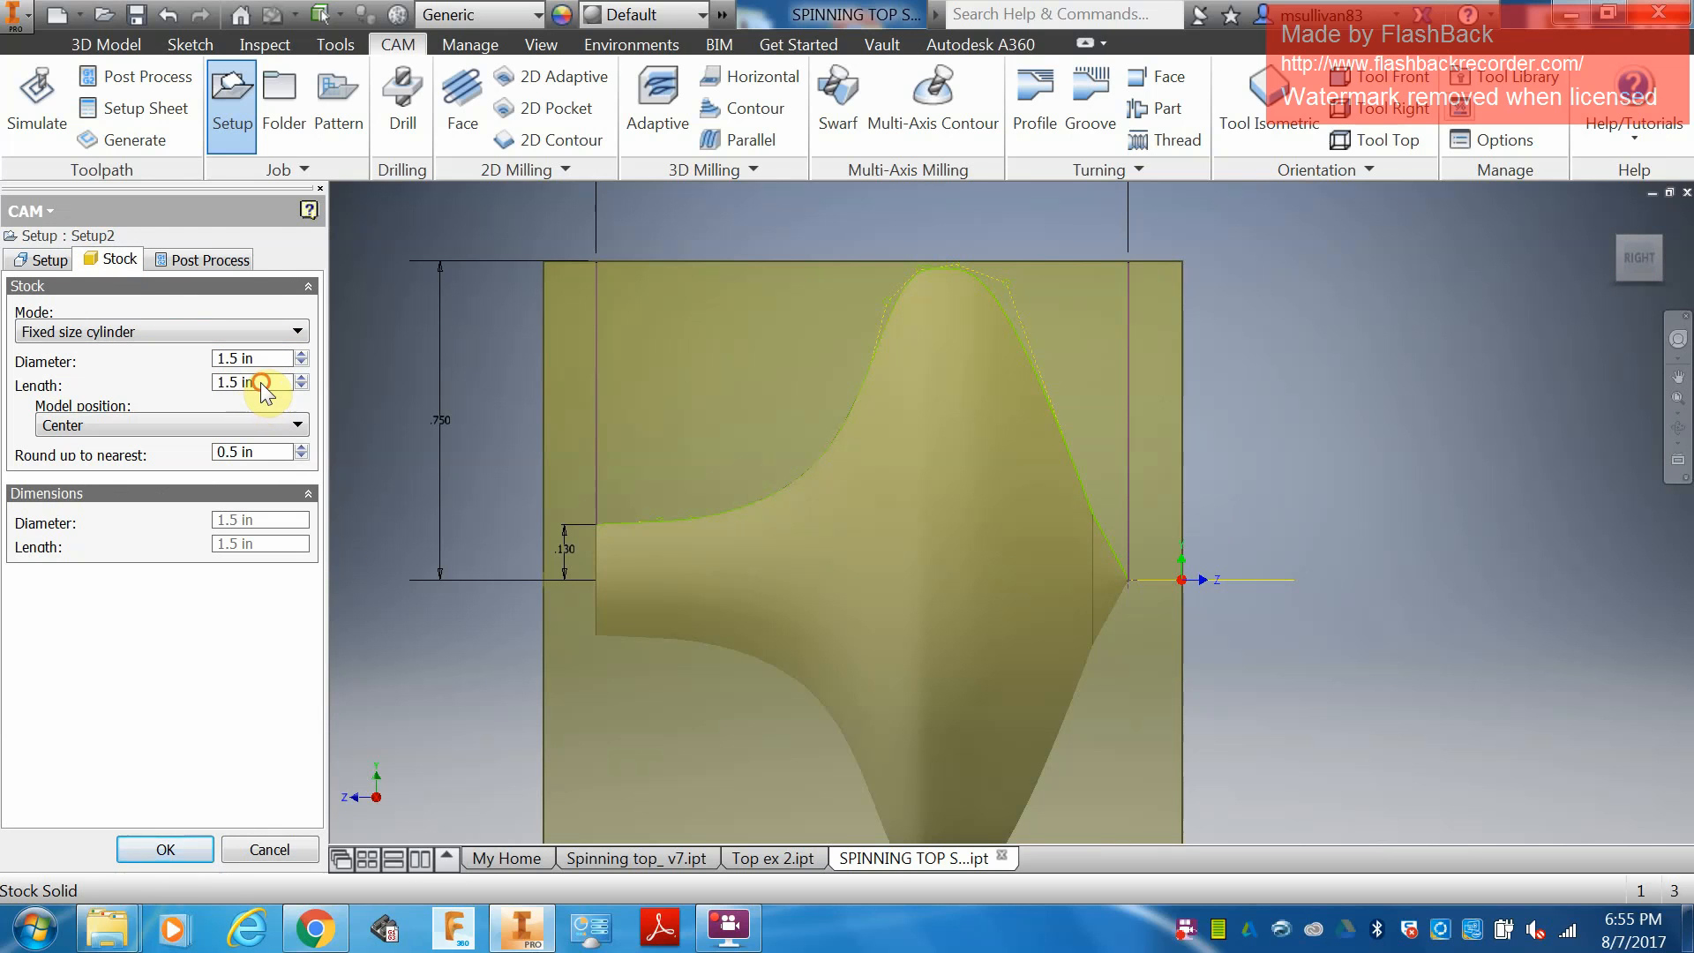
pyautogui.moveTo(275, 383); pyautogui.dragTo(198, 381)
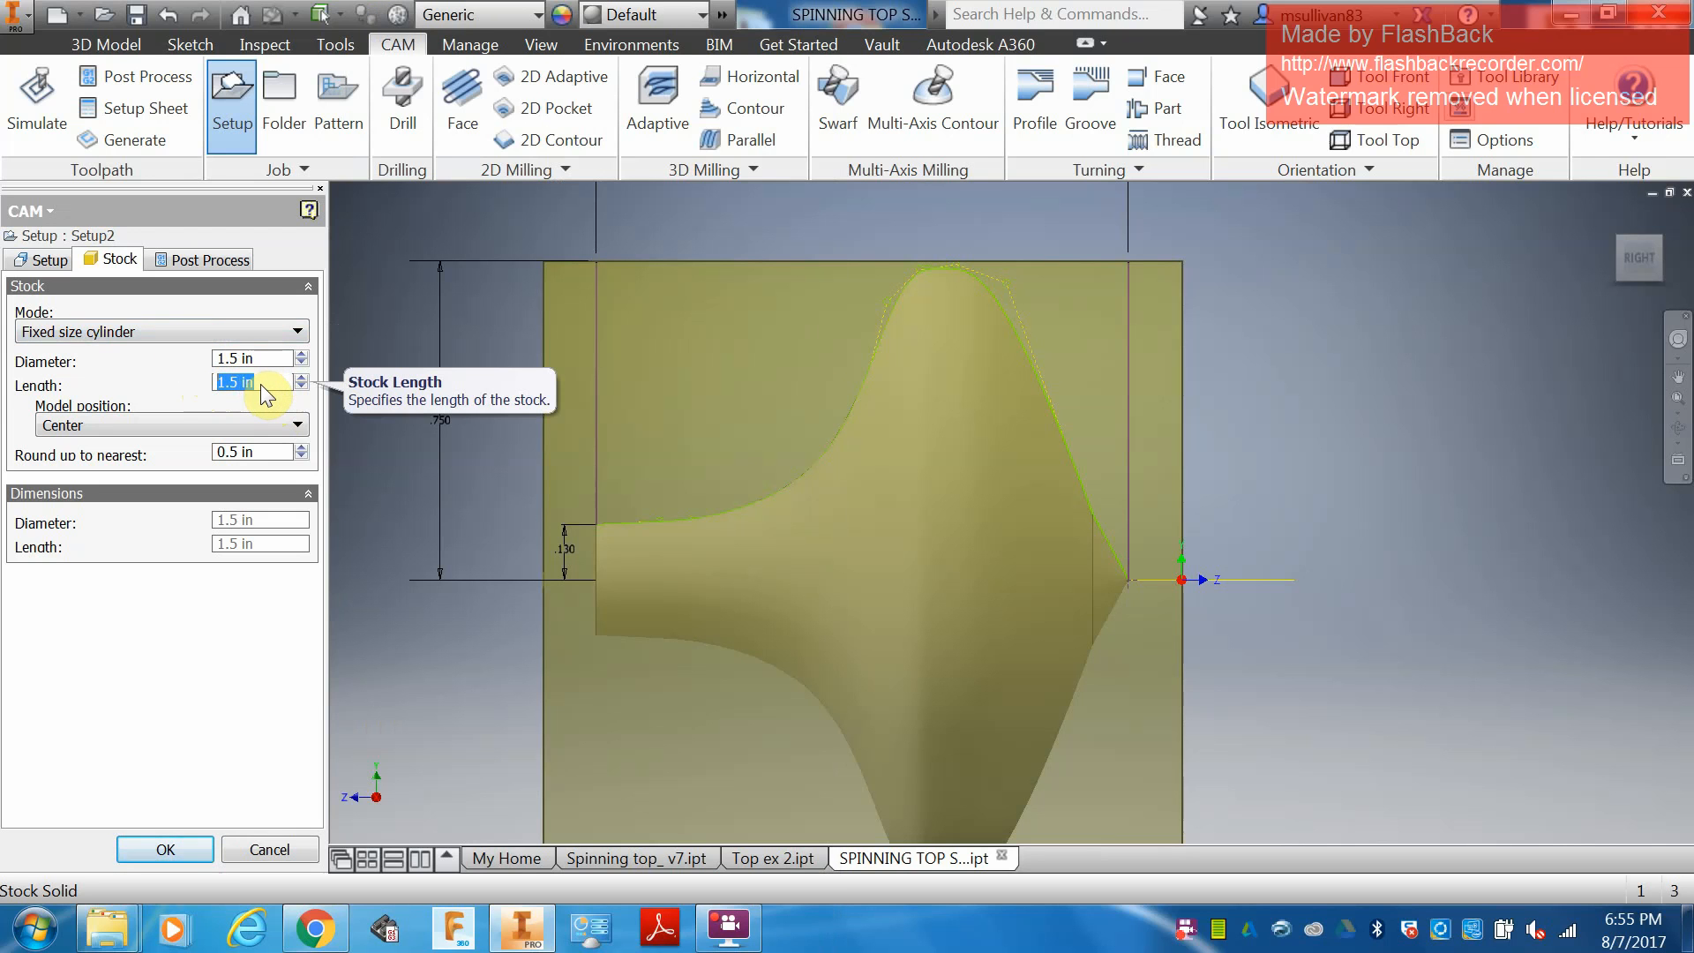
pyautogui.write('1.4')
# Set the stock's model position to Offset from back with an offset of 0.01 in.
pyautogui.click(188, 425)
pyautogui.click(165, 447)
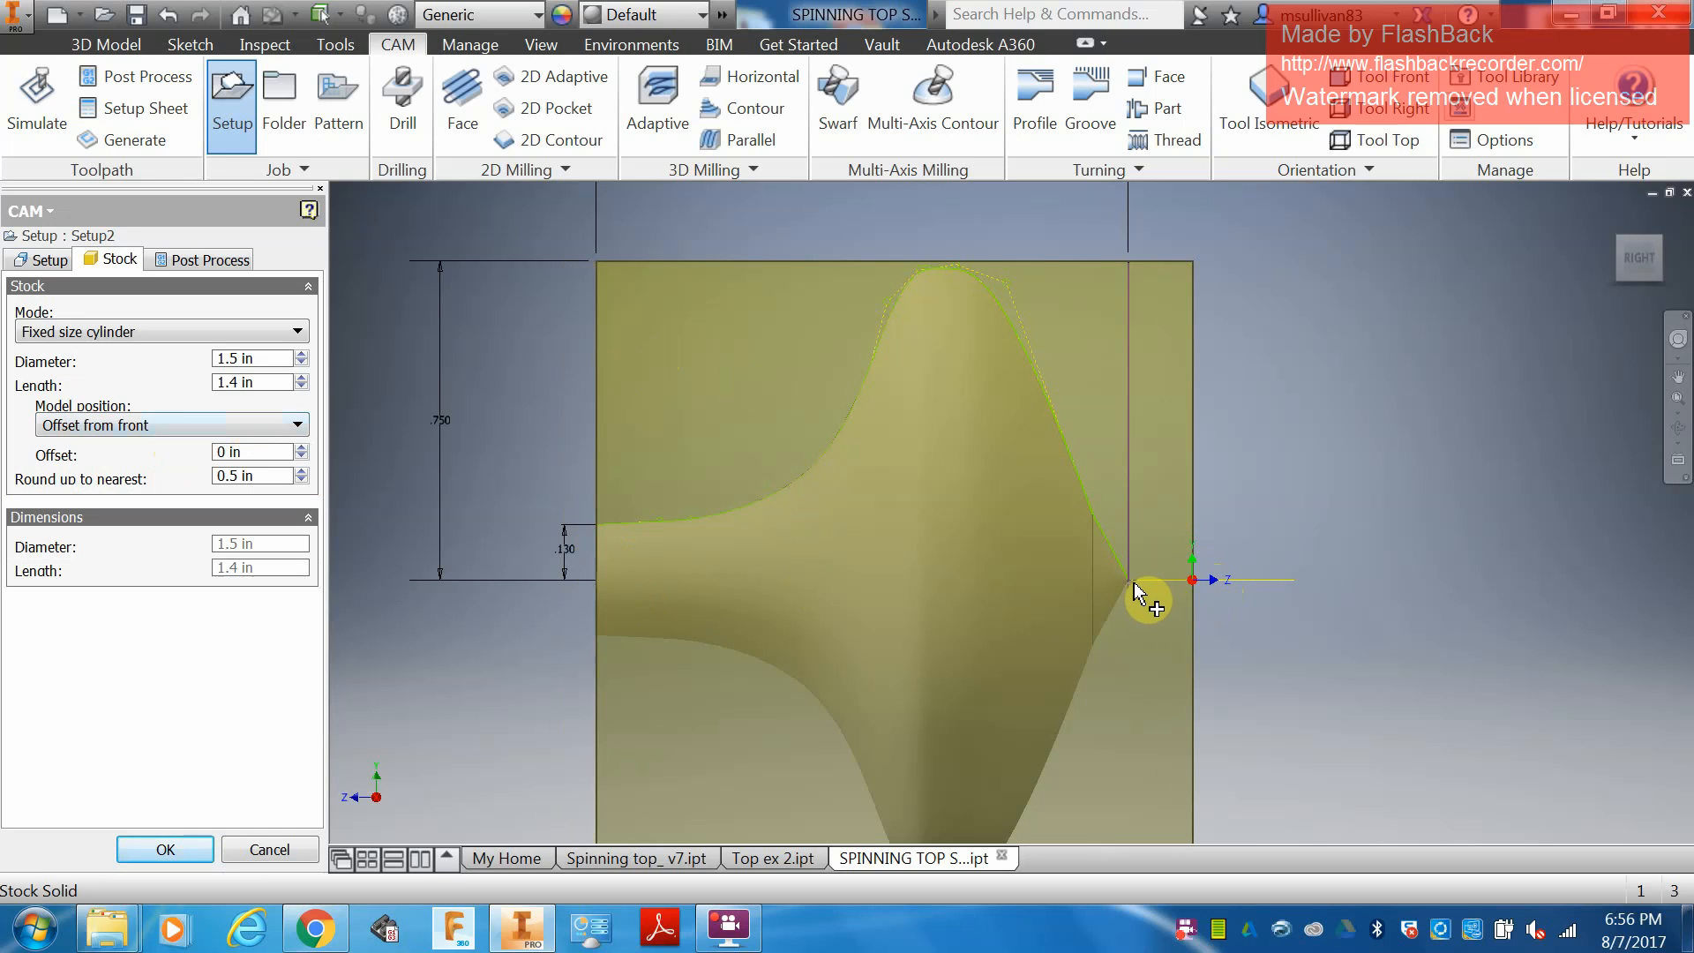
pyautogui.click(208, 425)
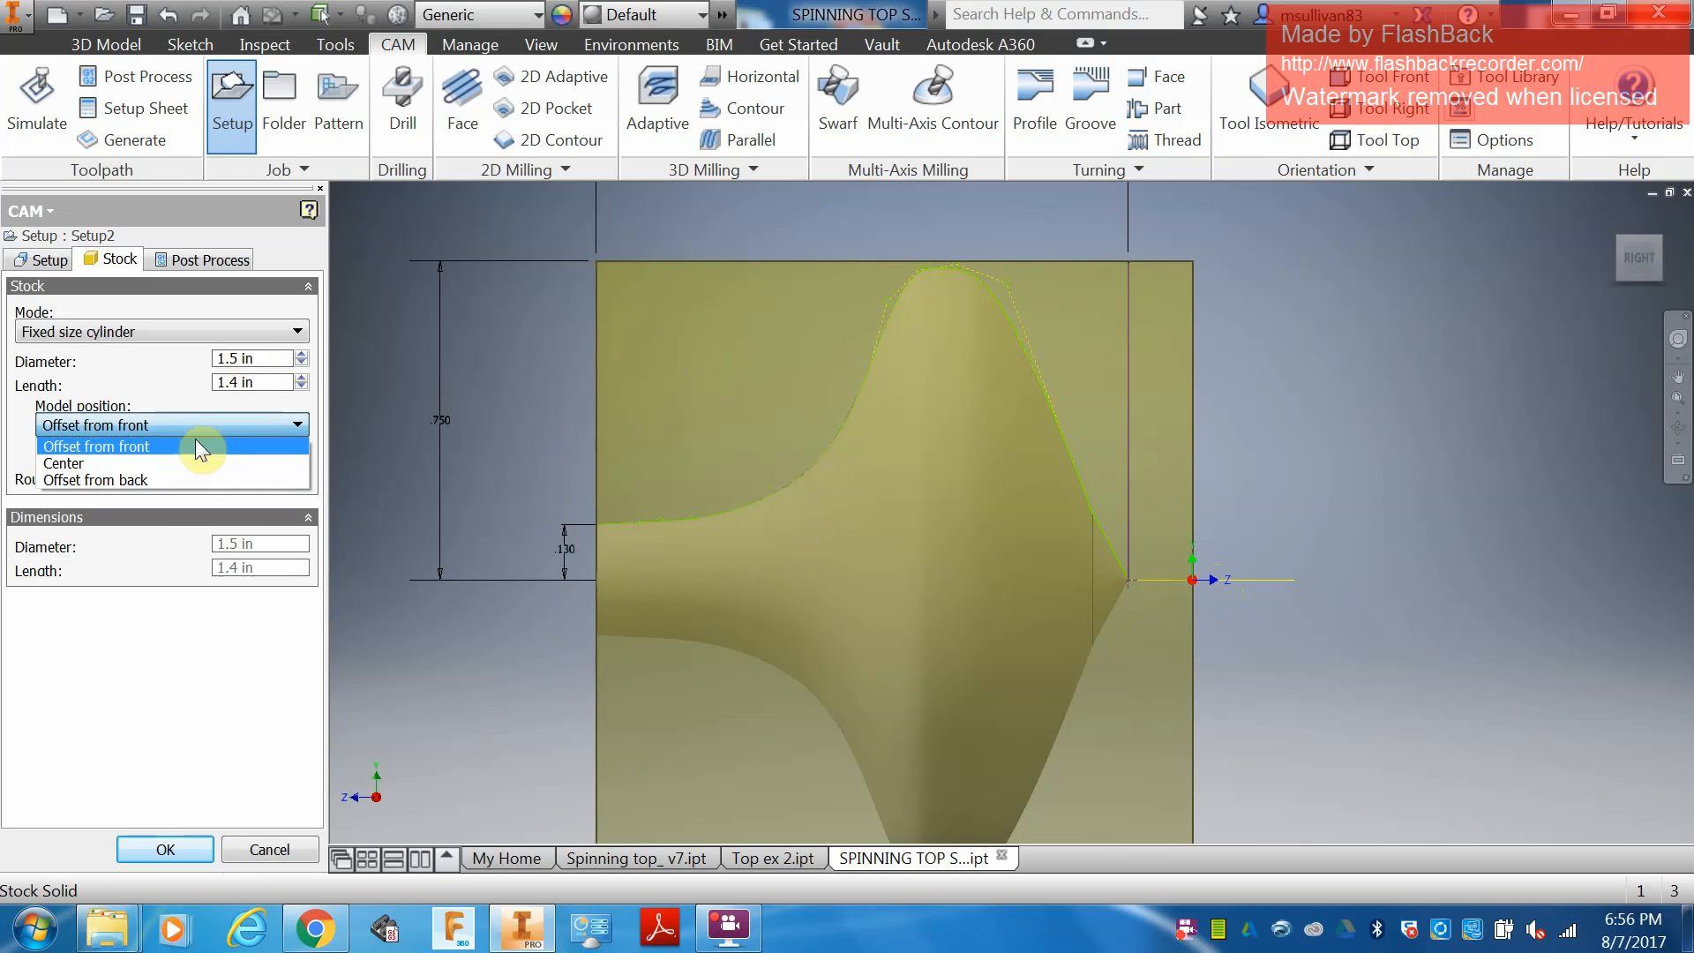
pyautogui.click(174, 479)
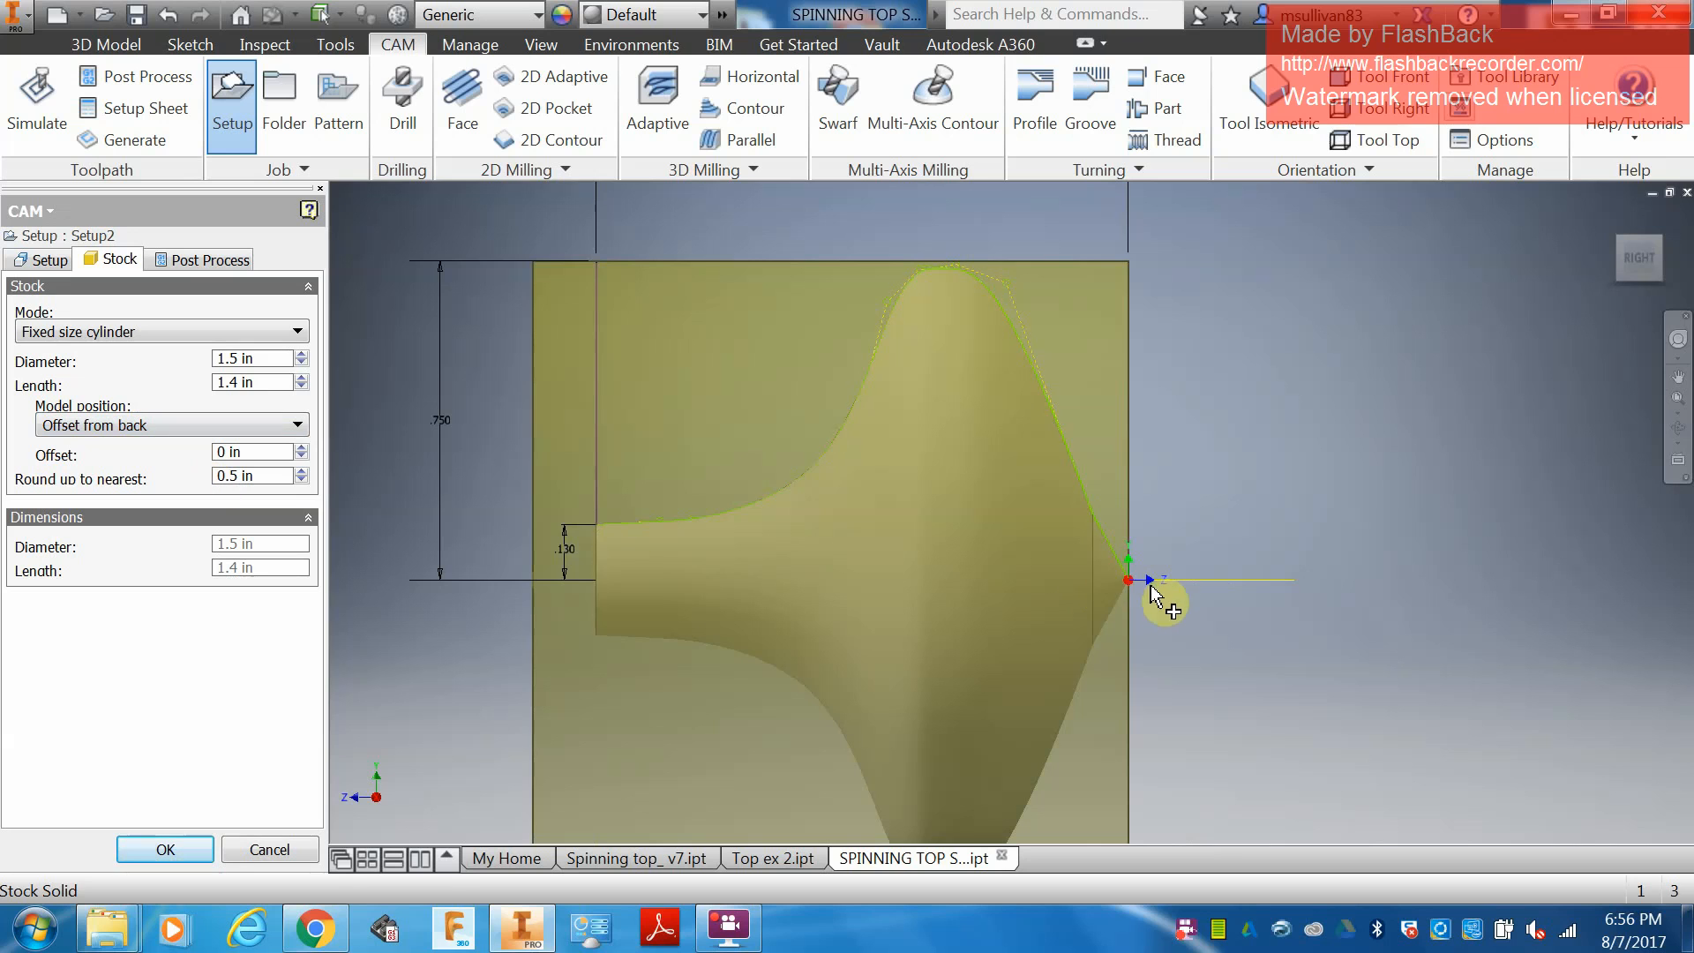
pyautogui.scroll(5, 1121, 585)
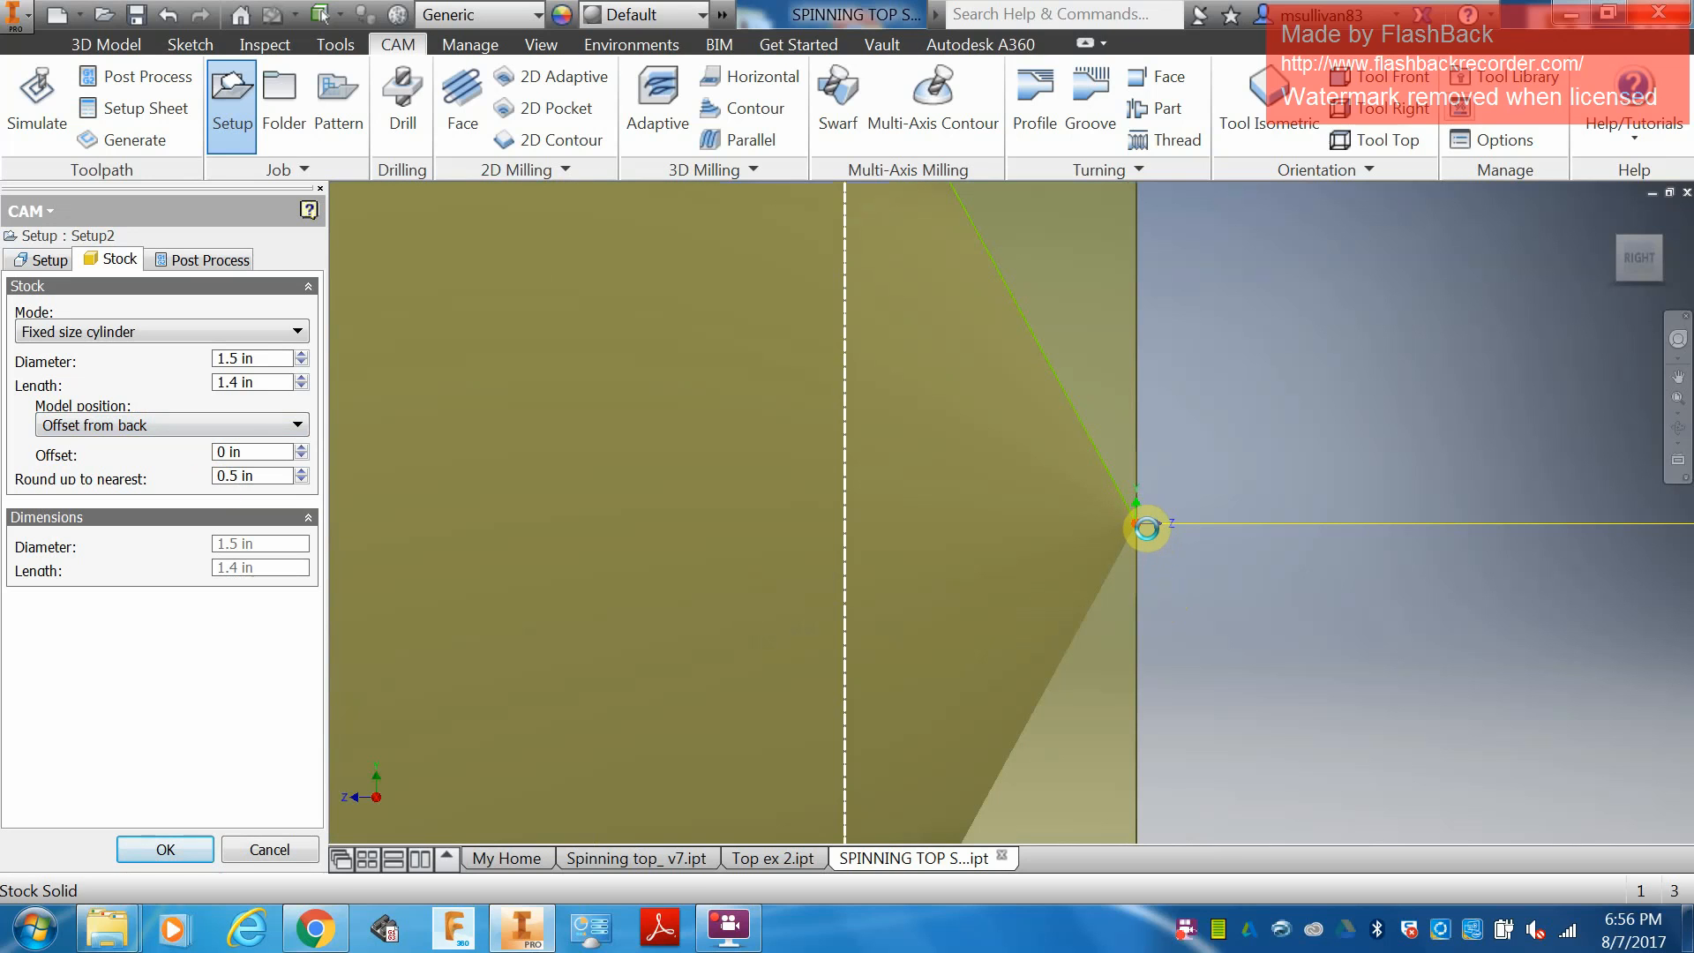
pyautogui.scroll(4, 1144, 524)
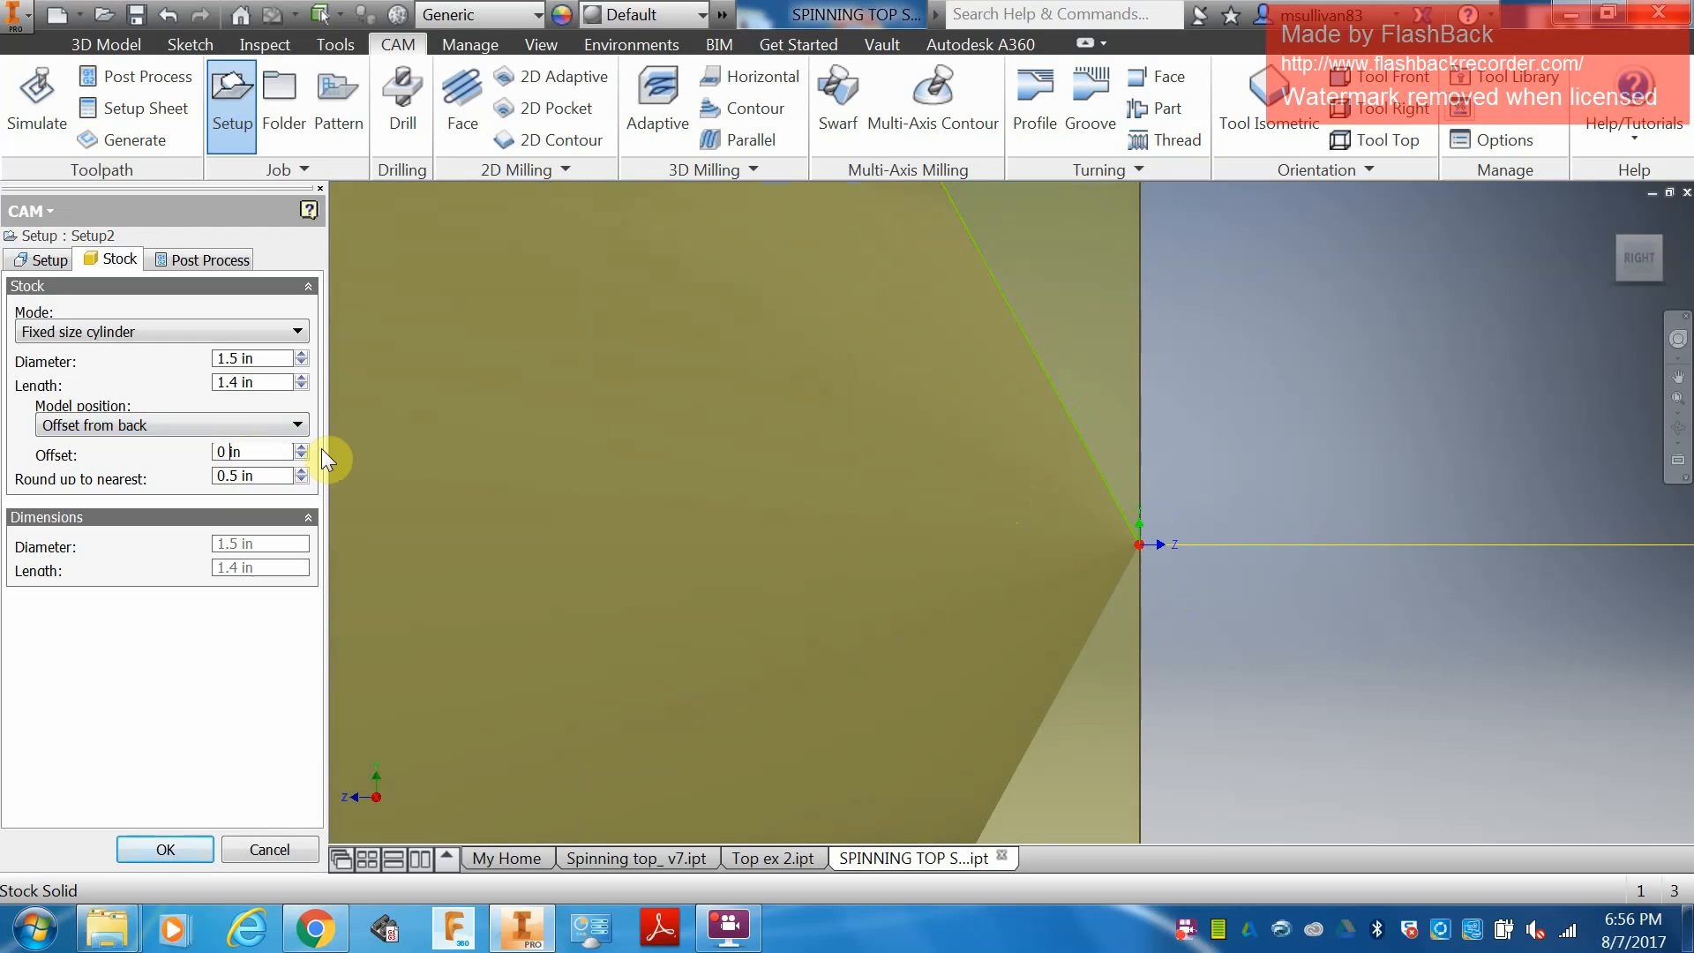
pyautogui.write('.01')
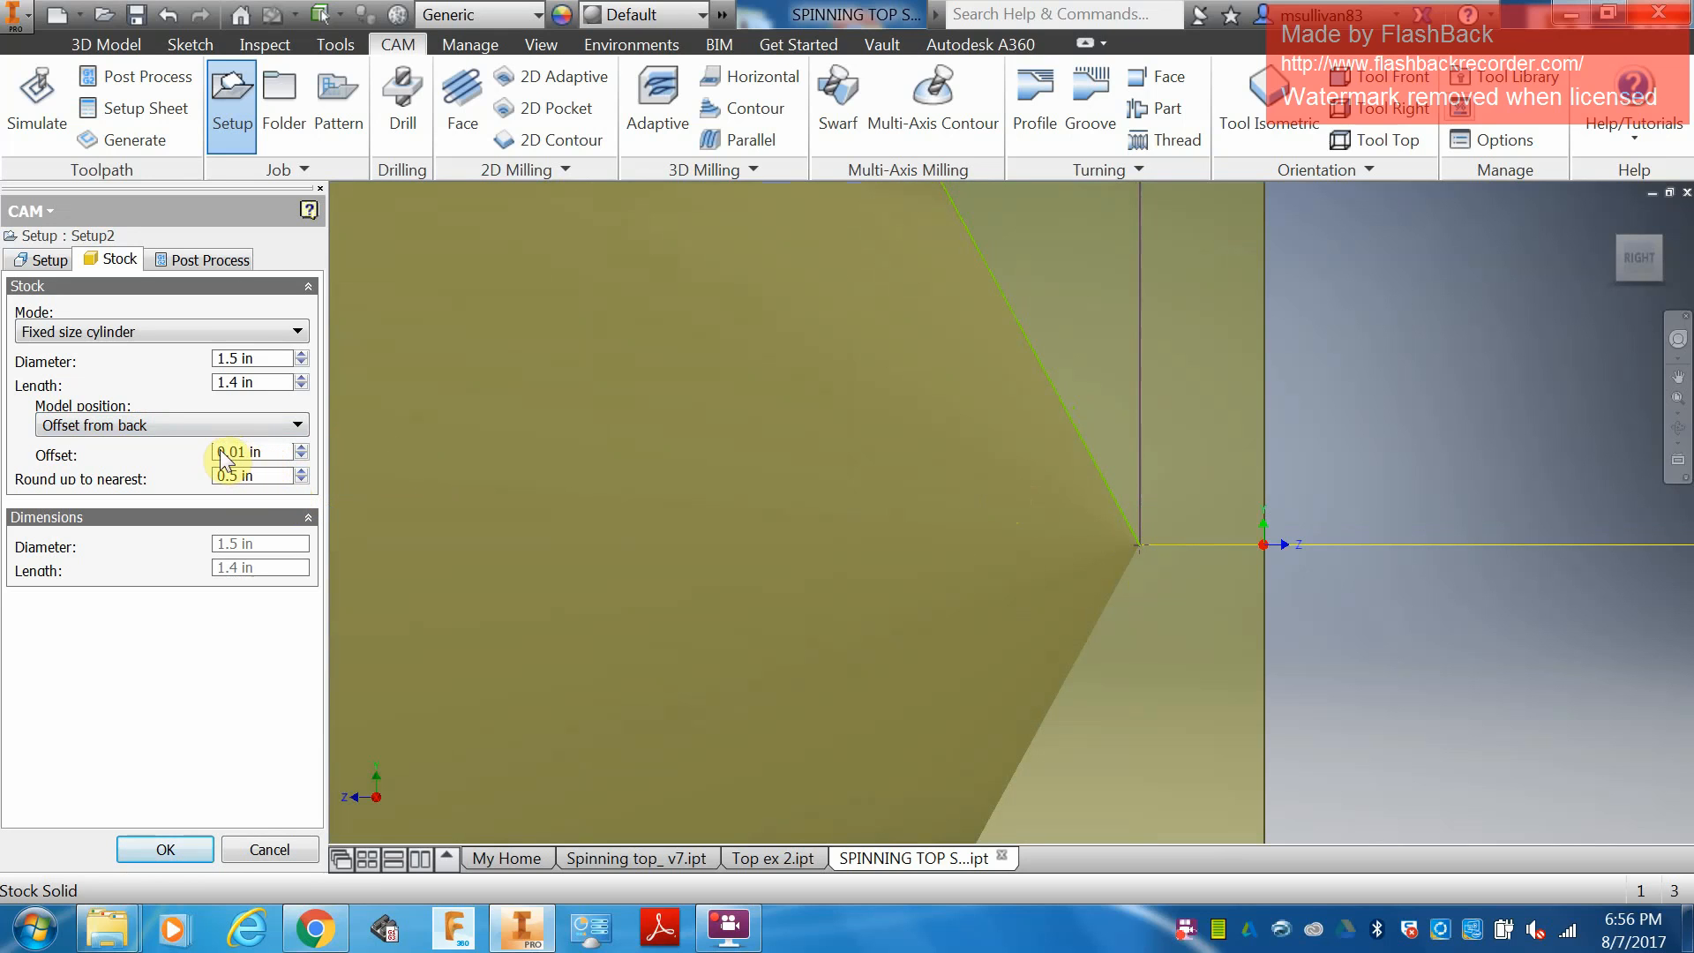
# Set the setup's program number to 57 and enter the surname followed by SPINNING TOP as the program comment.
pyautogui.scroll(-5, 1308, 519)
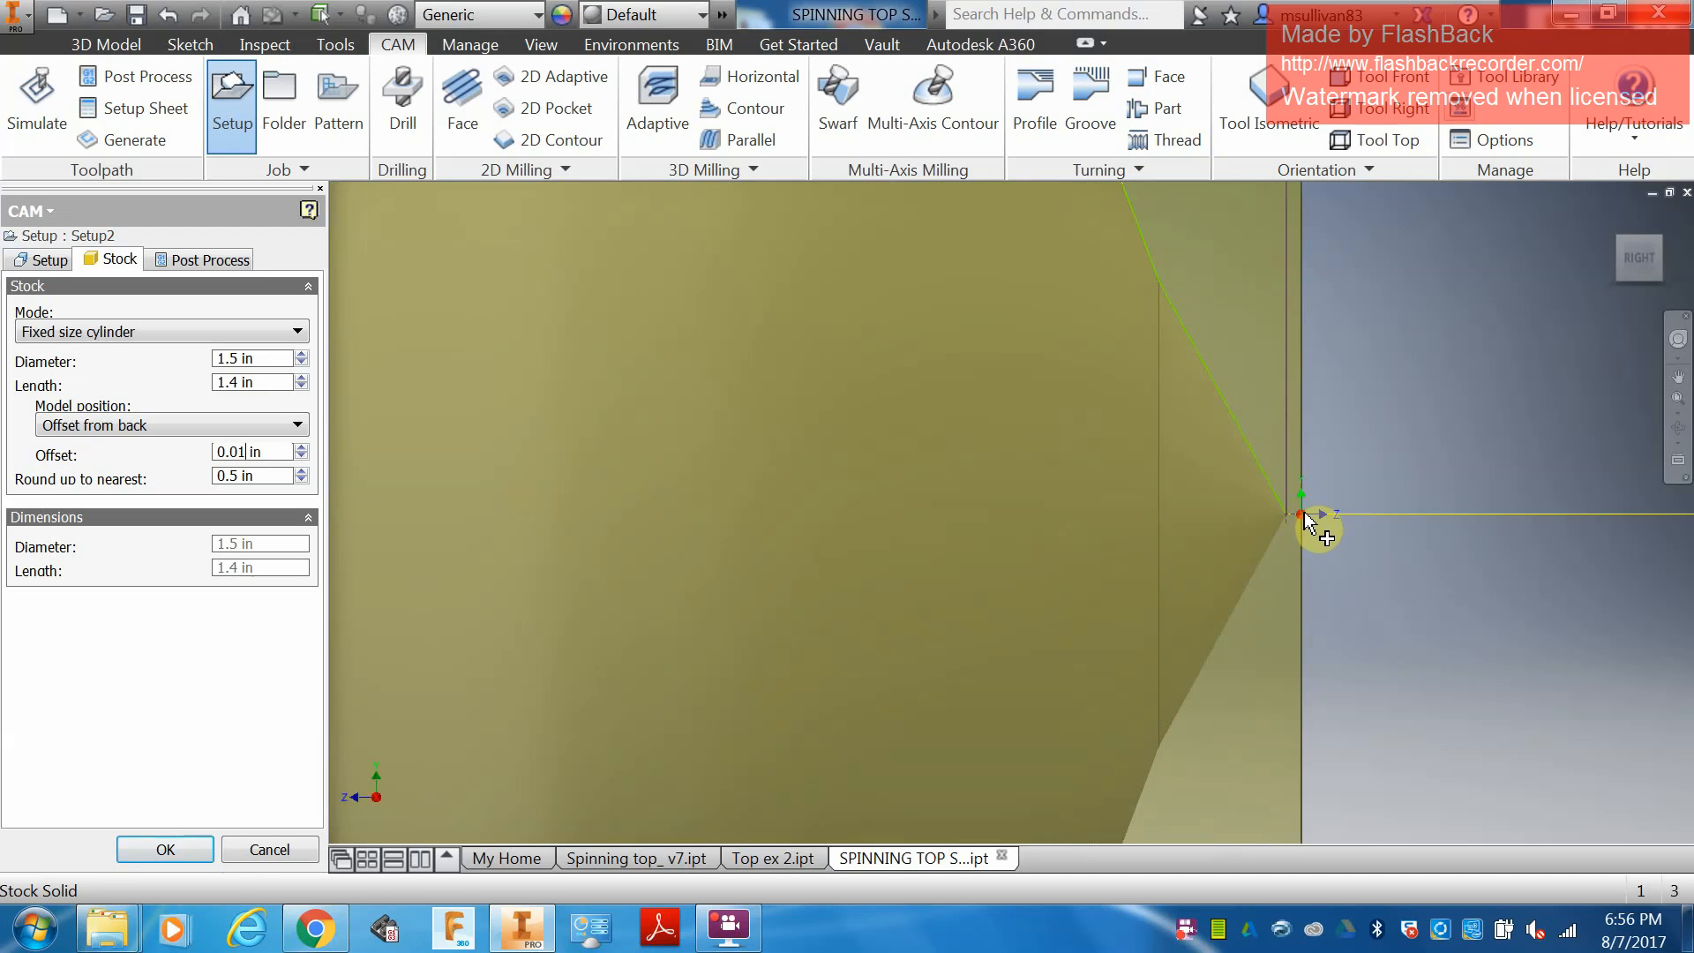
pyautogui.scroll(3, 1297, 528)
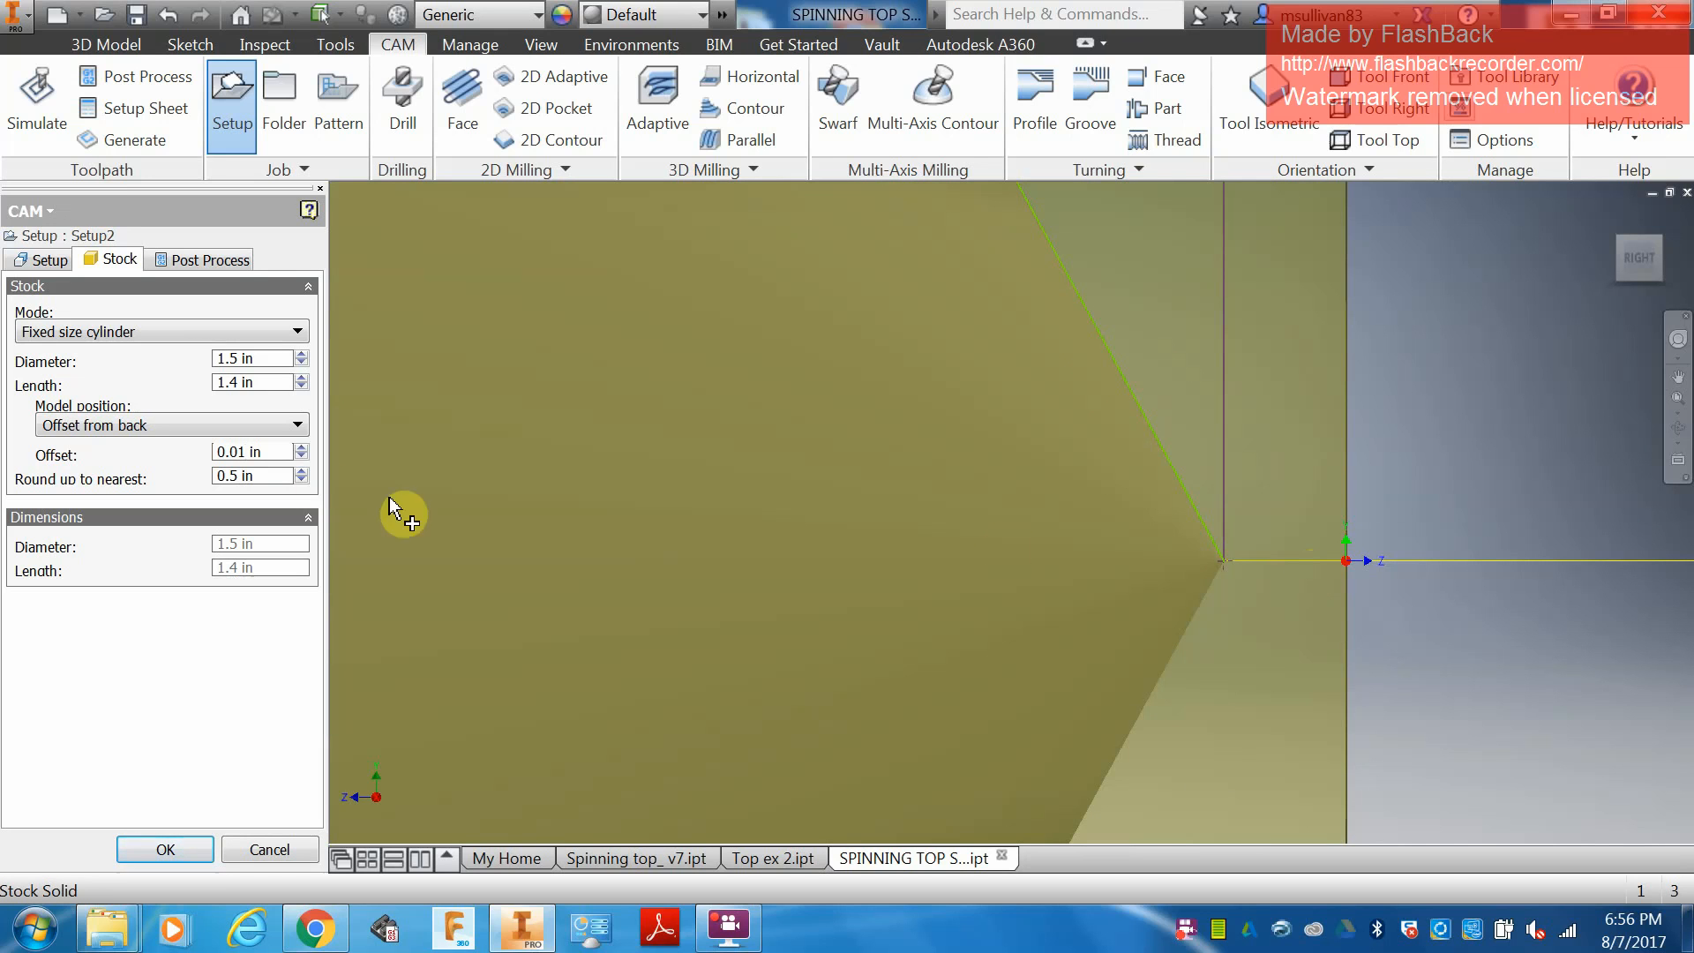
pyautogui.click(197, 261)
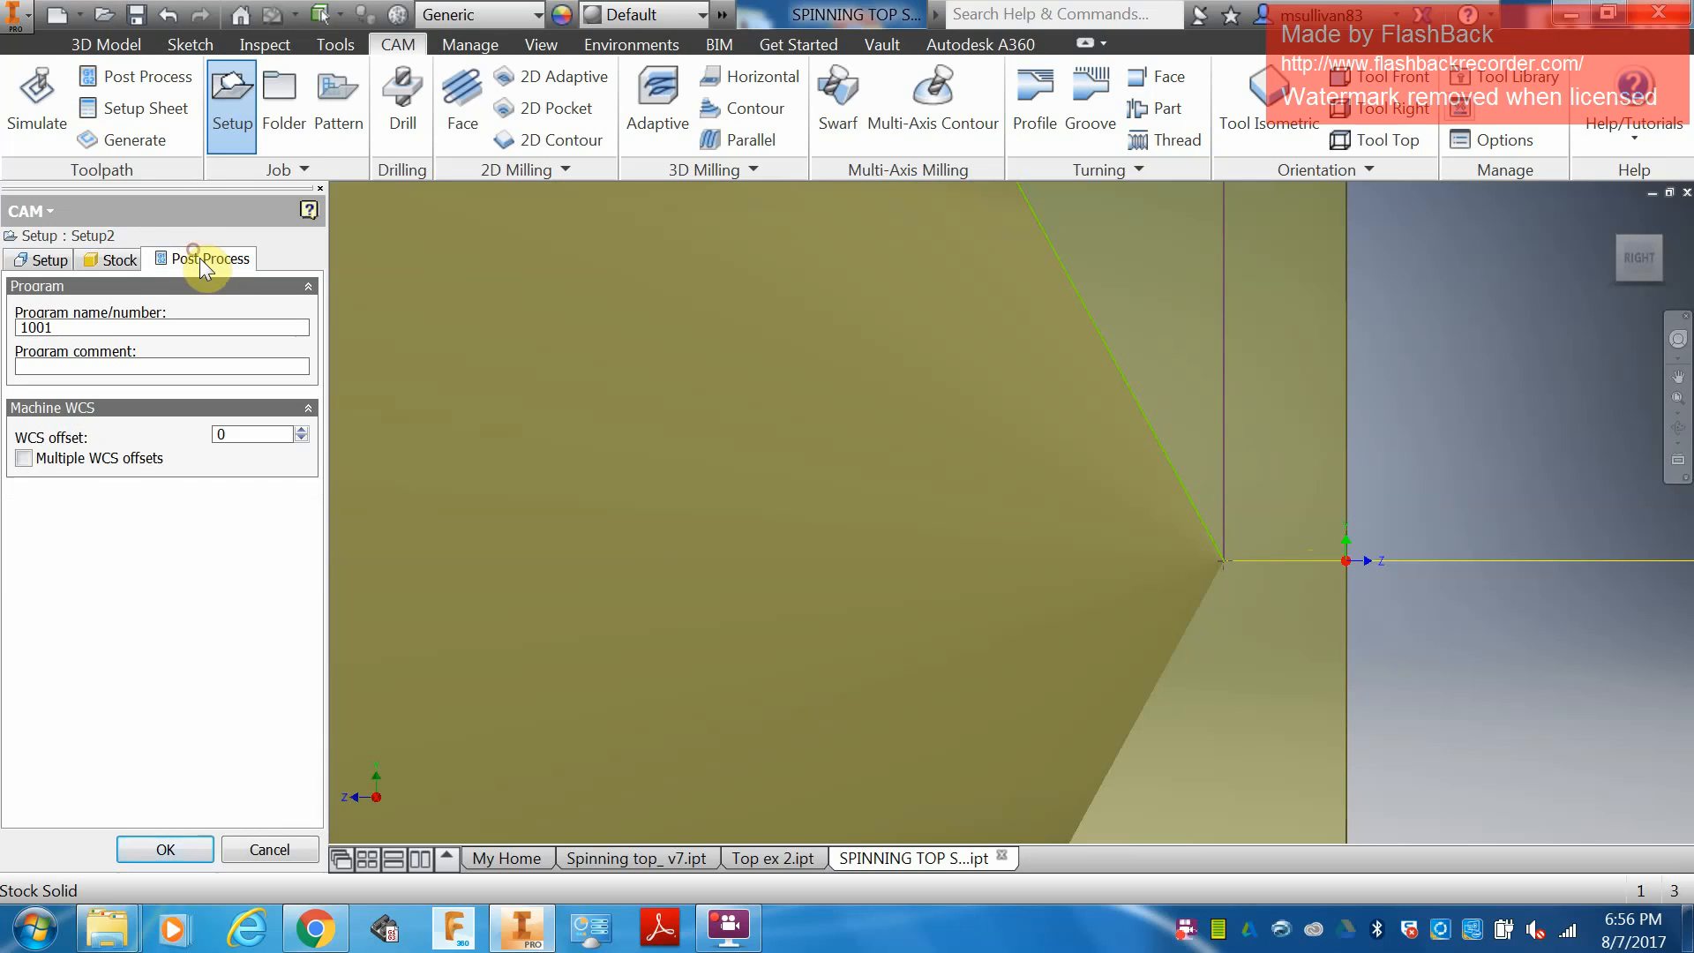
pyautogui.write('57')
pyautogui.click(81, 363)
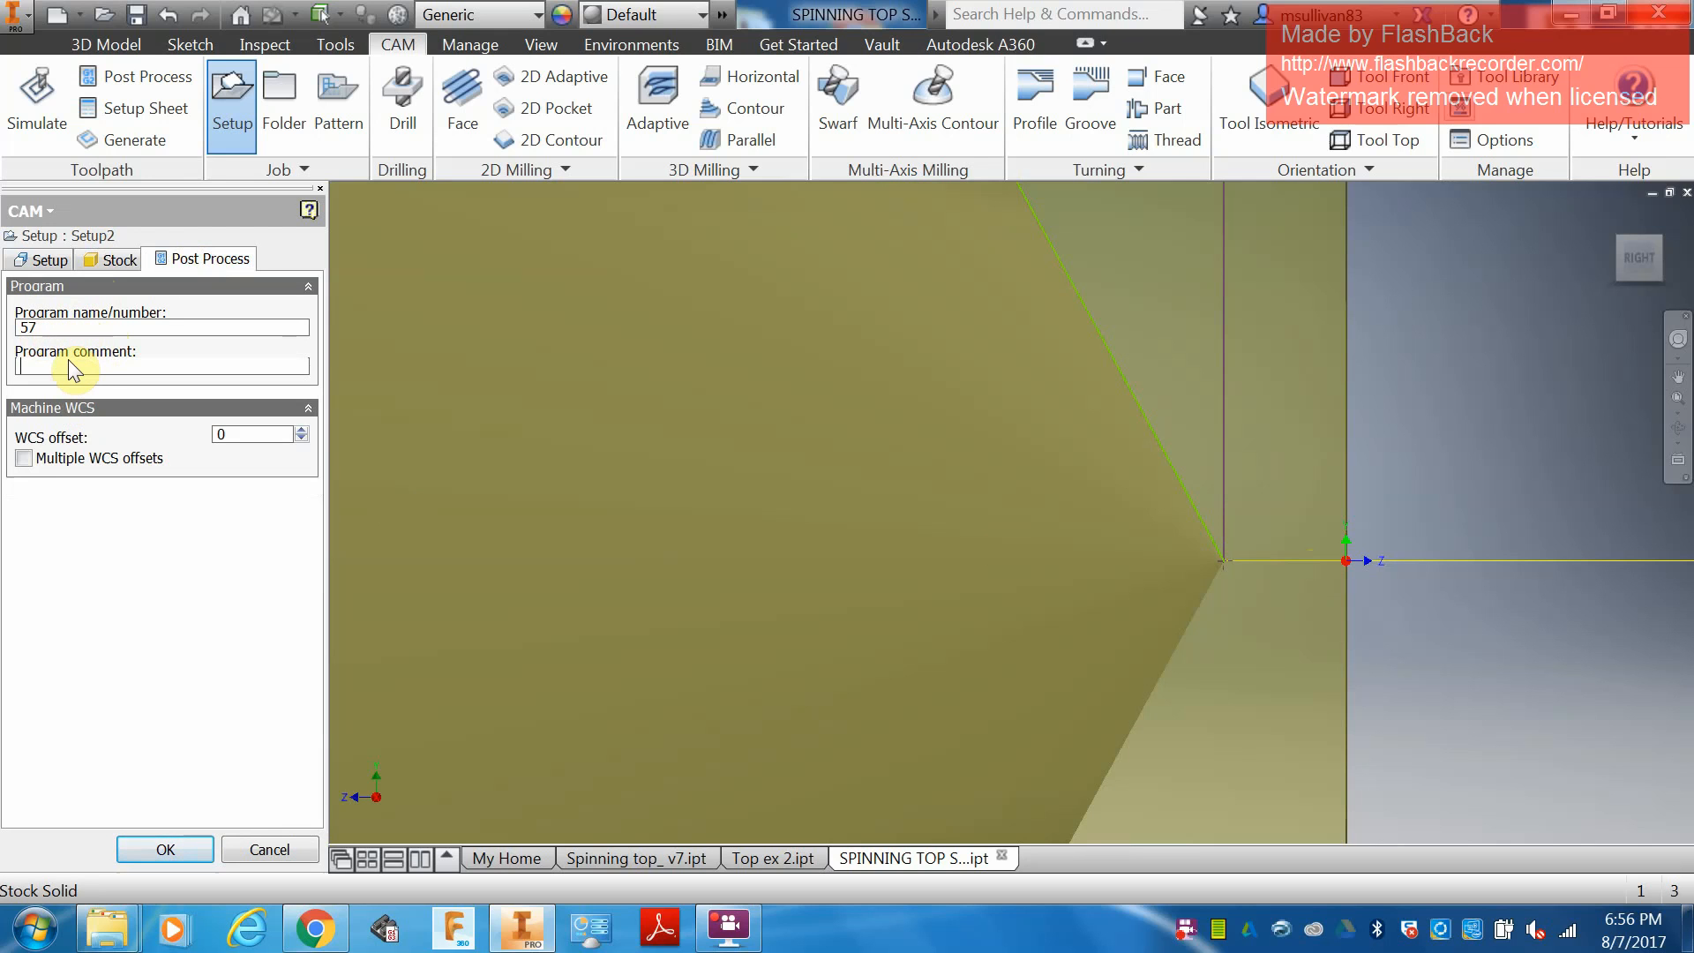
pyautogui.write('sULLIVAN')
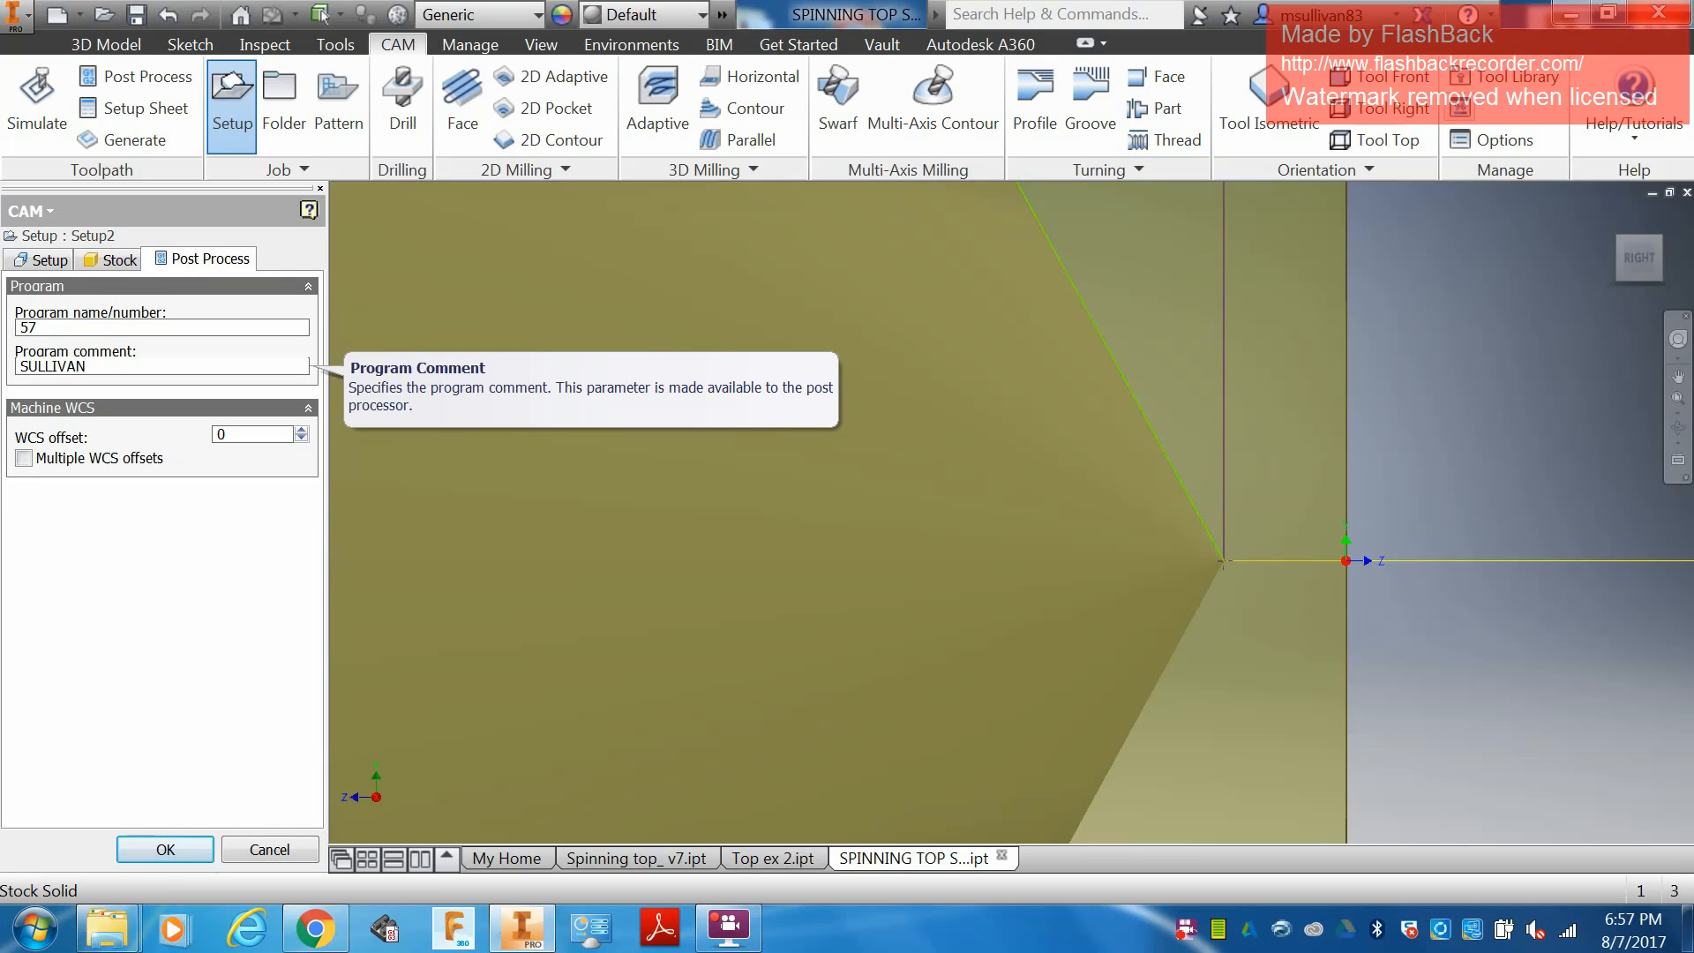
pyautogui.write('SPINNING TOP')
pyautogui.press('Tab')
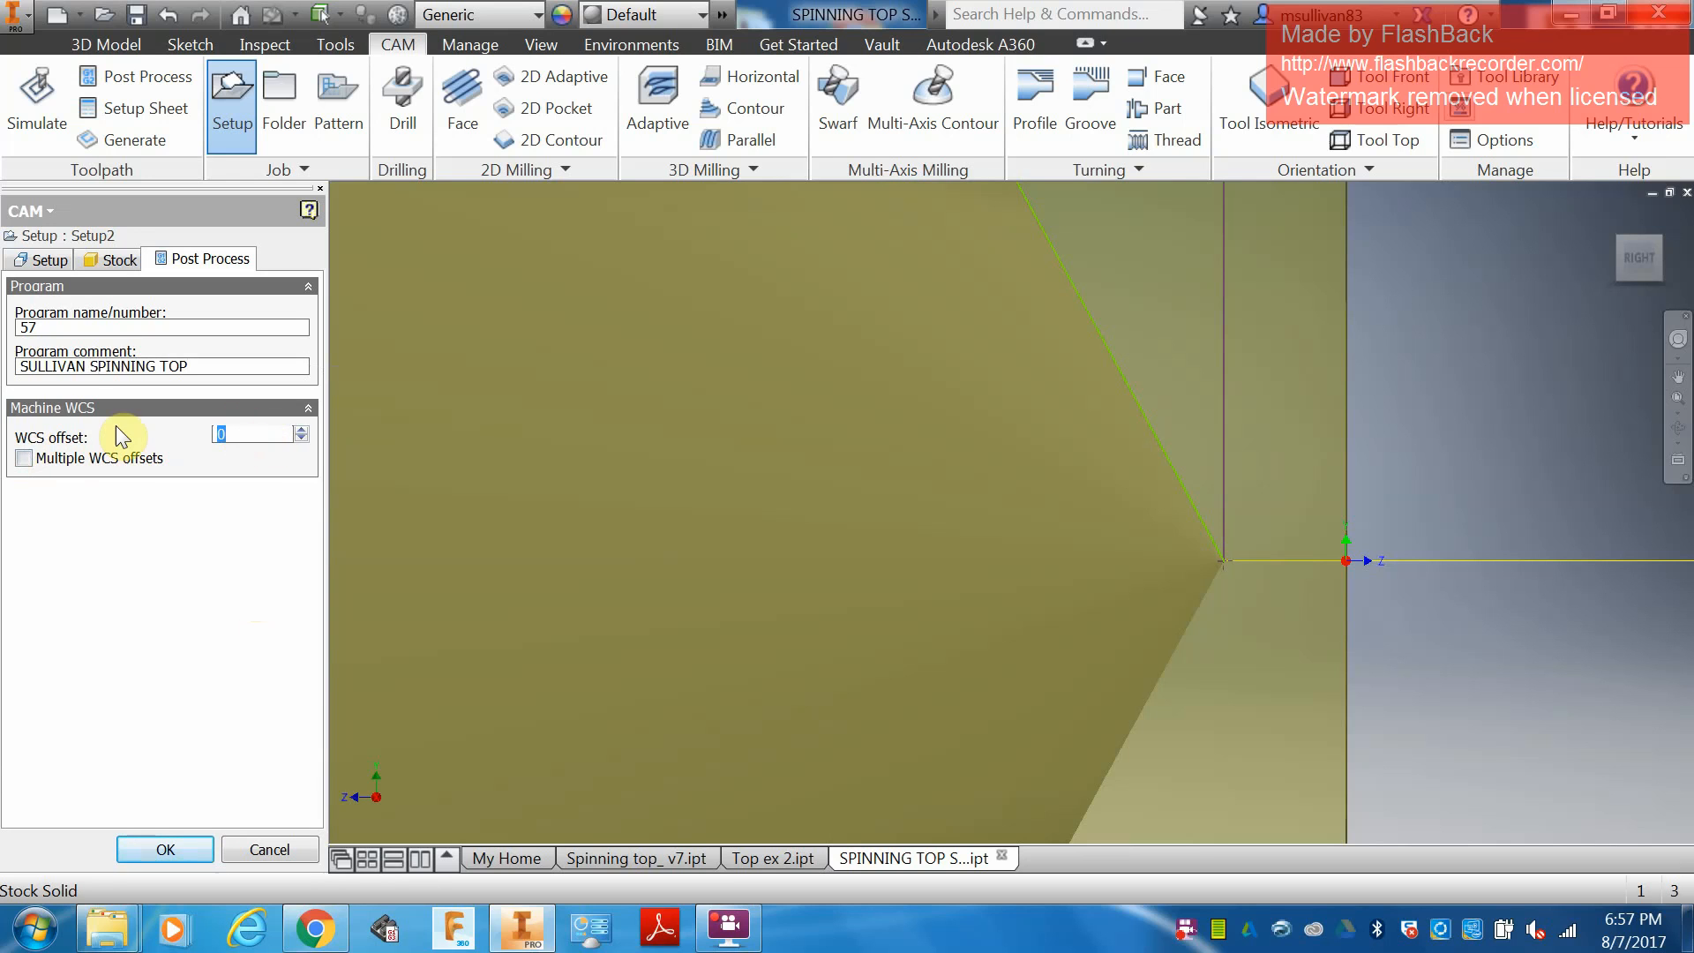
# Review the turning setup's stock, post-processing, spindle and work coordinate system settings.
pyautogui.click(117, 257)
pyautogui.click(48, 259)
pyautogui.click(117, 259)
pyautogui.click(202, 259)
pyautogui.click(53, 261)
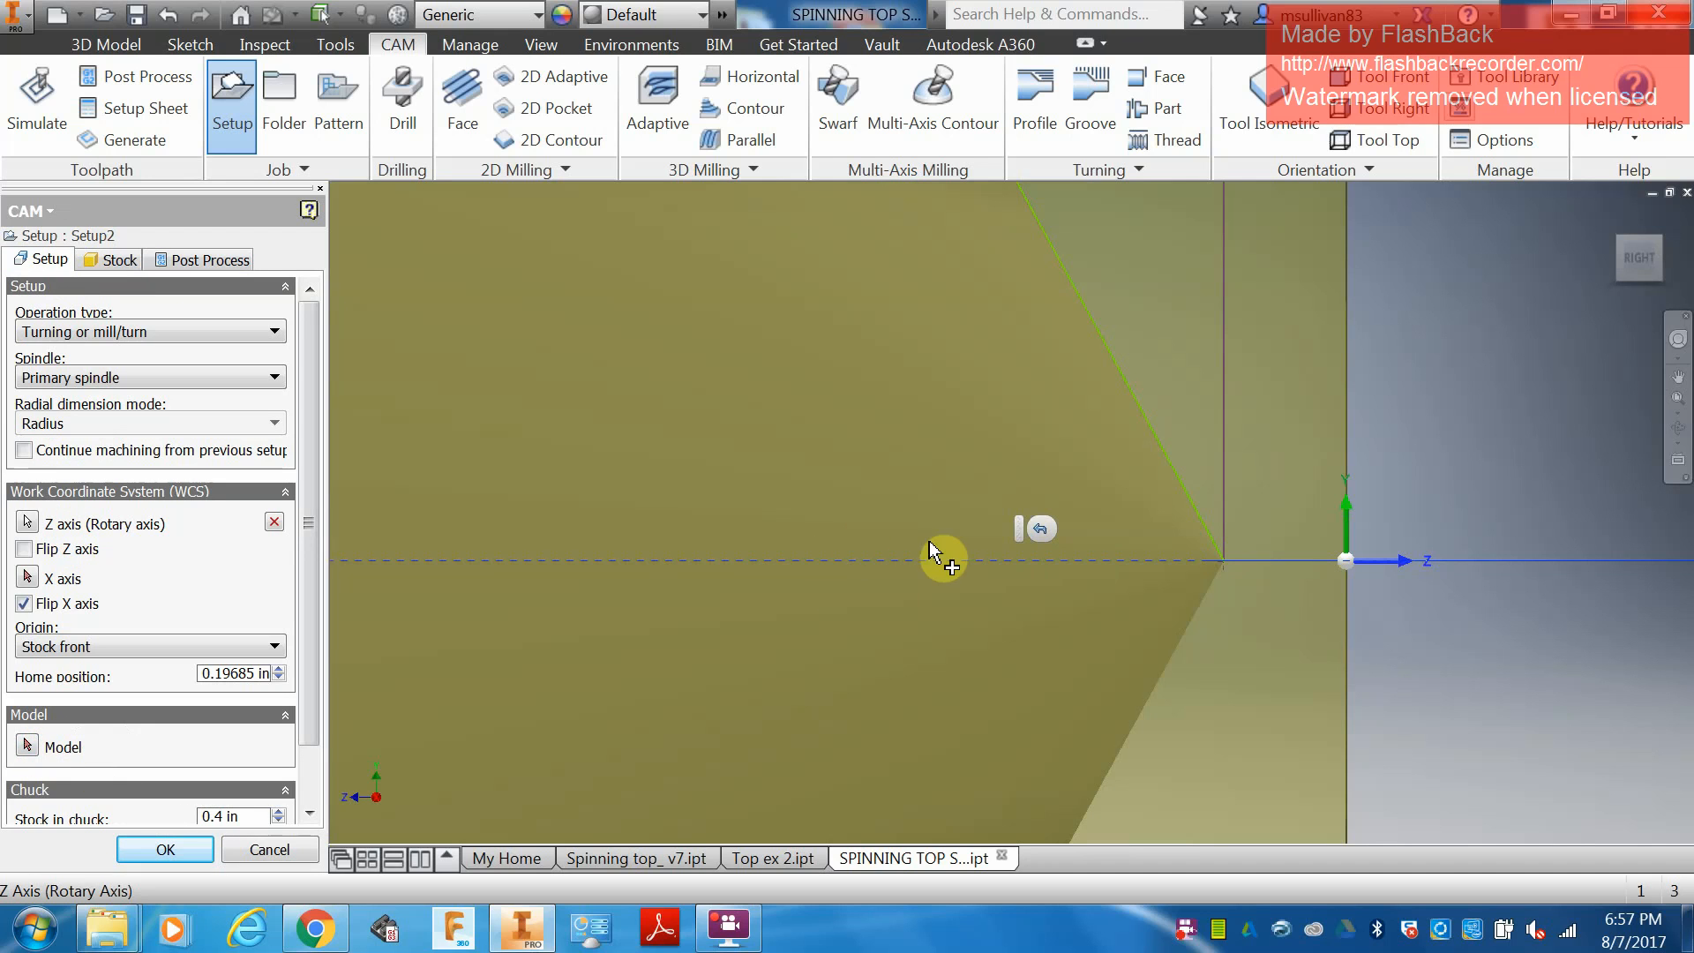
pyautogui.scroll(5, 851, 548)
pyautogui.click(27, 746)
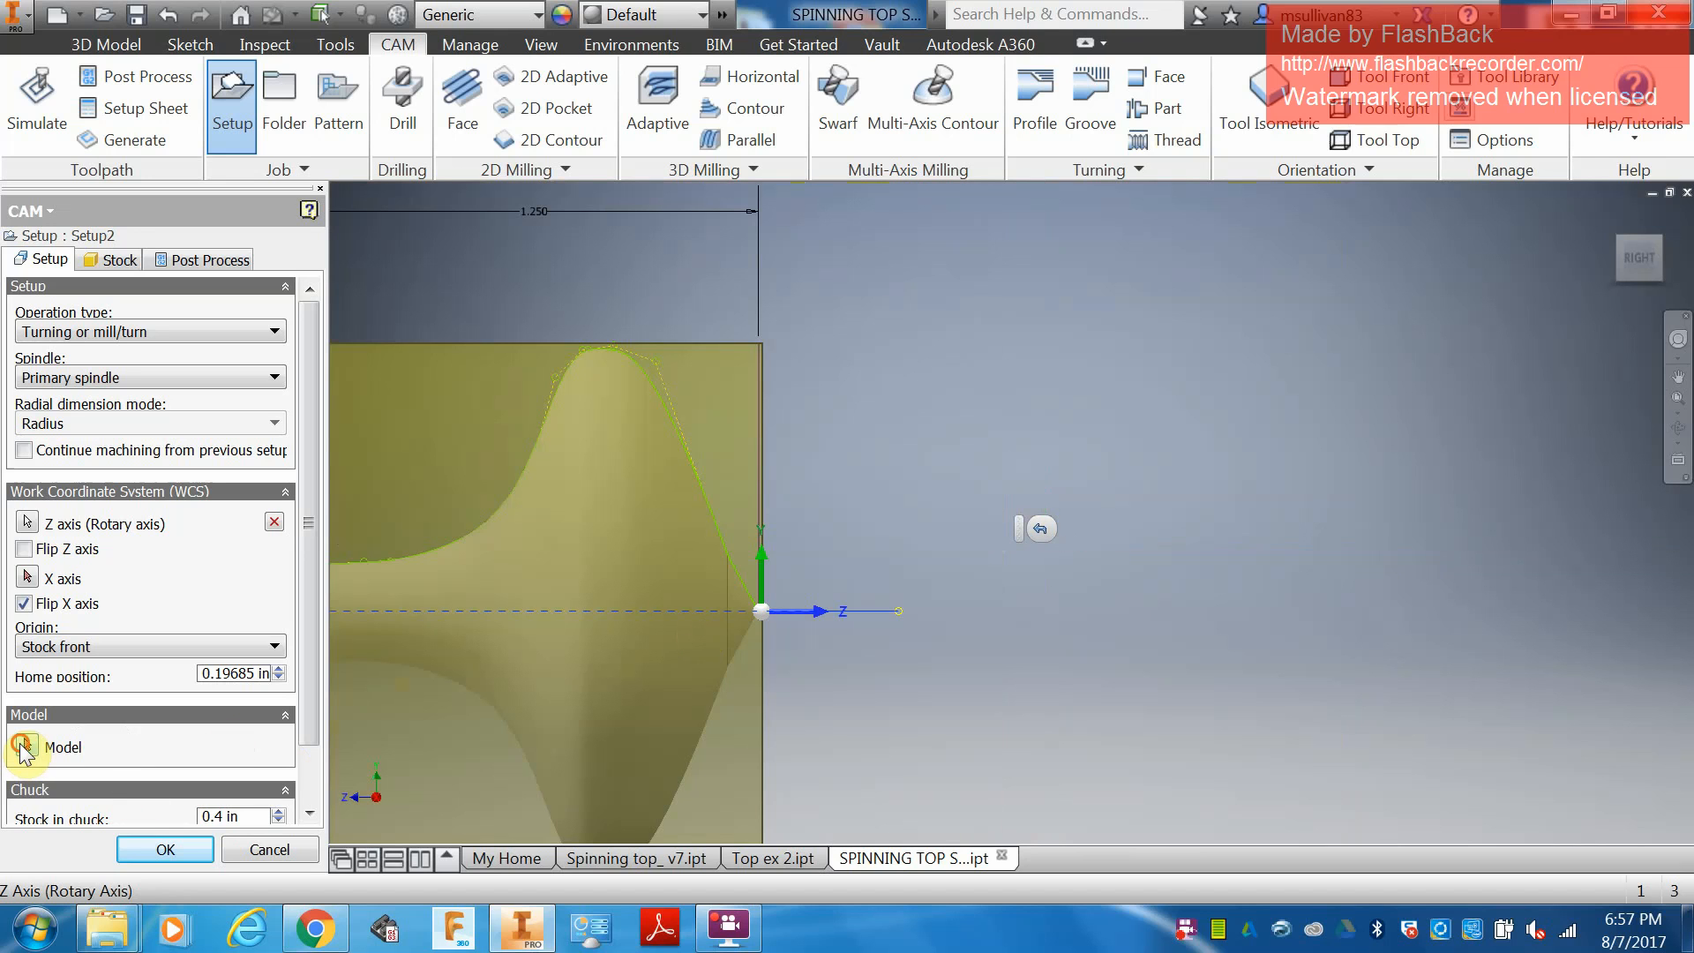
pyautogui.click(754, 613)
pyautogui.click(275, 745)
# Check the chuck settings and accept the completed turning setup for the spinning top.
pyautogui.moveTo(314, 630); pyautogui.dragTo(316, 737)
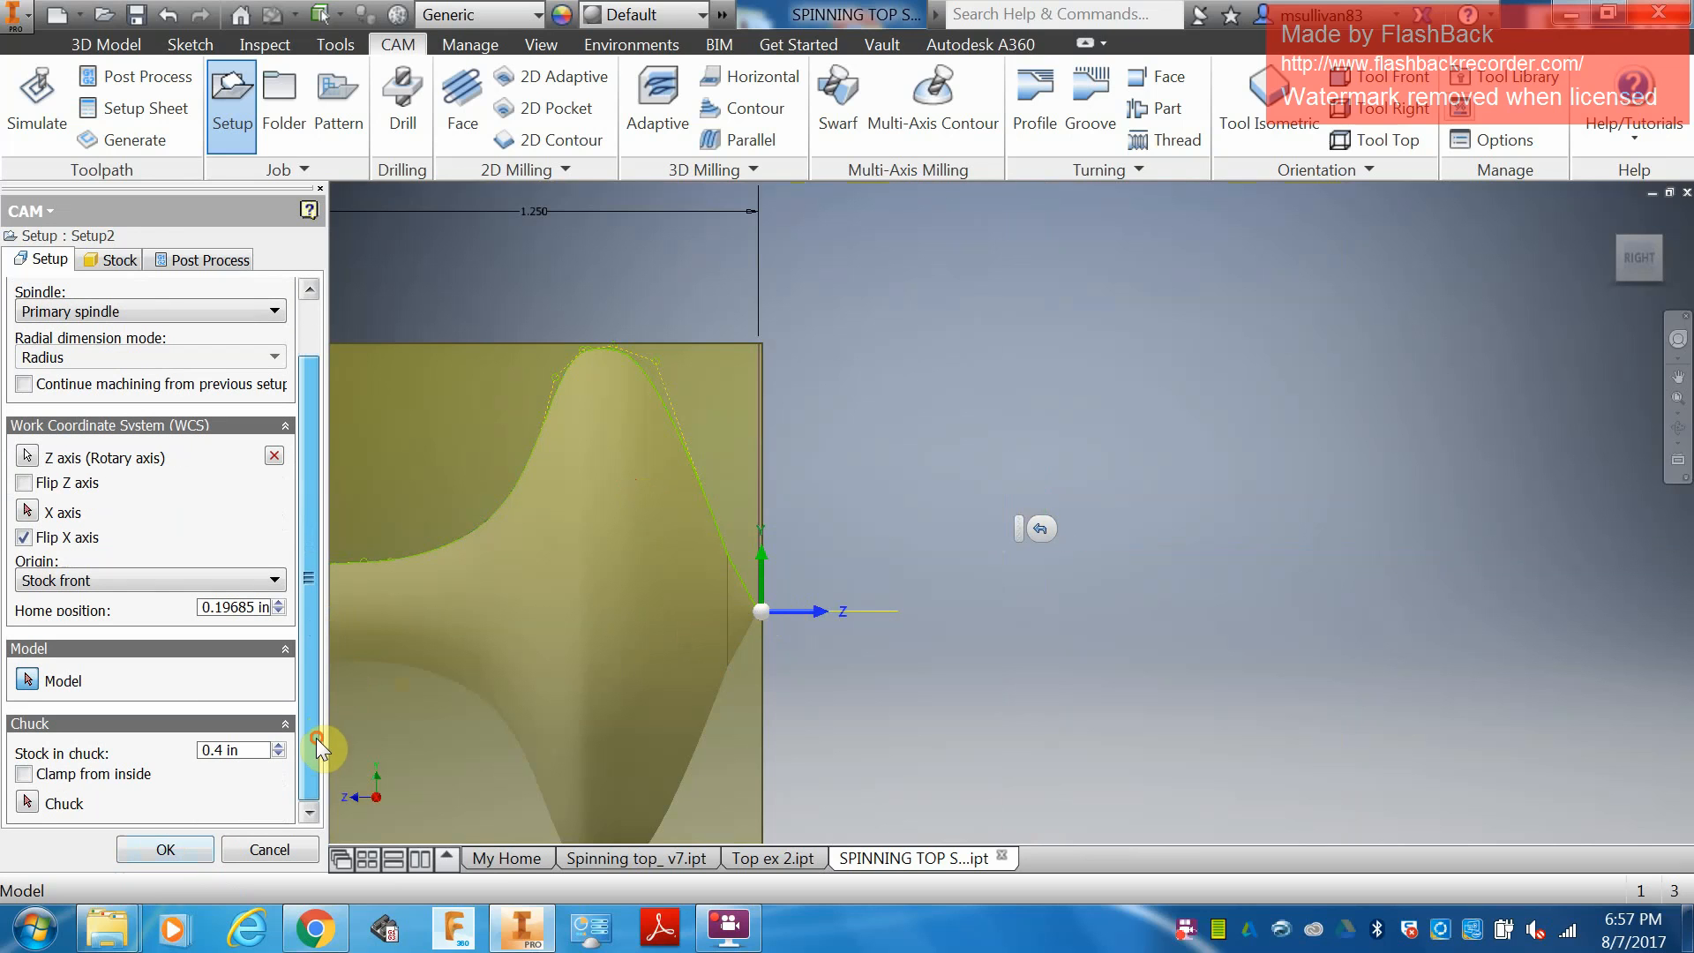
pyautogui.click(172, 848)
pyautogui.scroll(6, 945, 555)
pyautogui.click(944, 555)
pyautogui.scroll(-5, 893, 568)
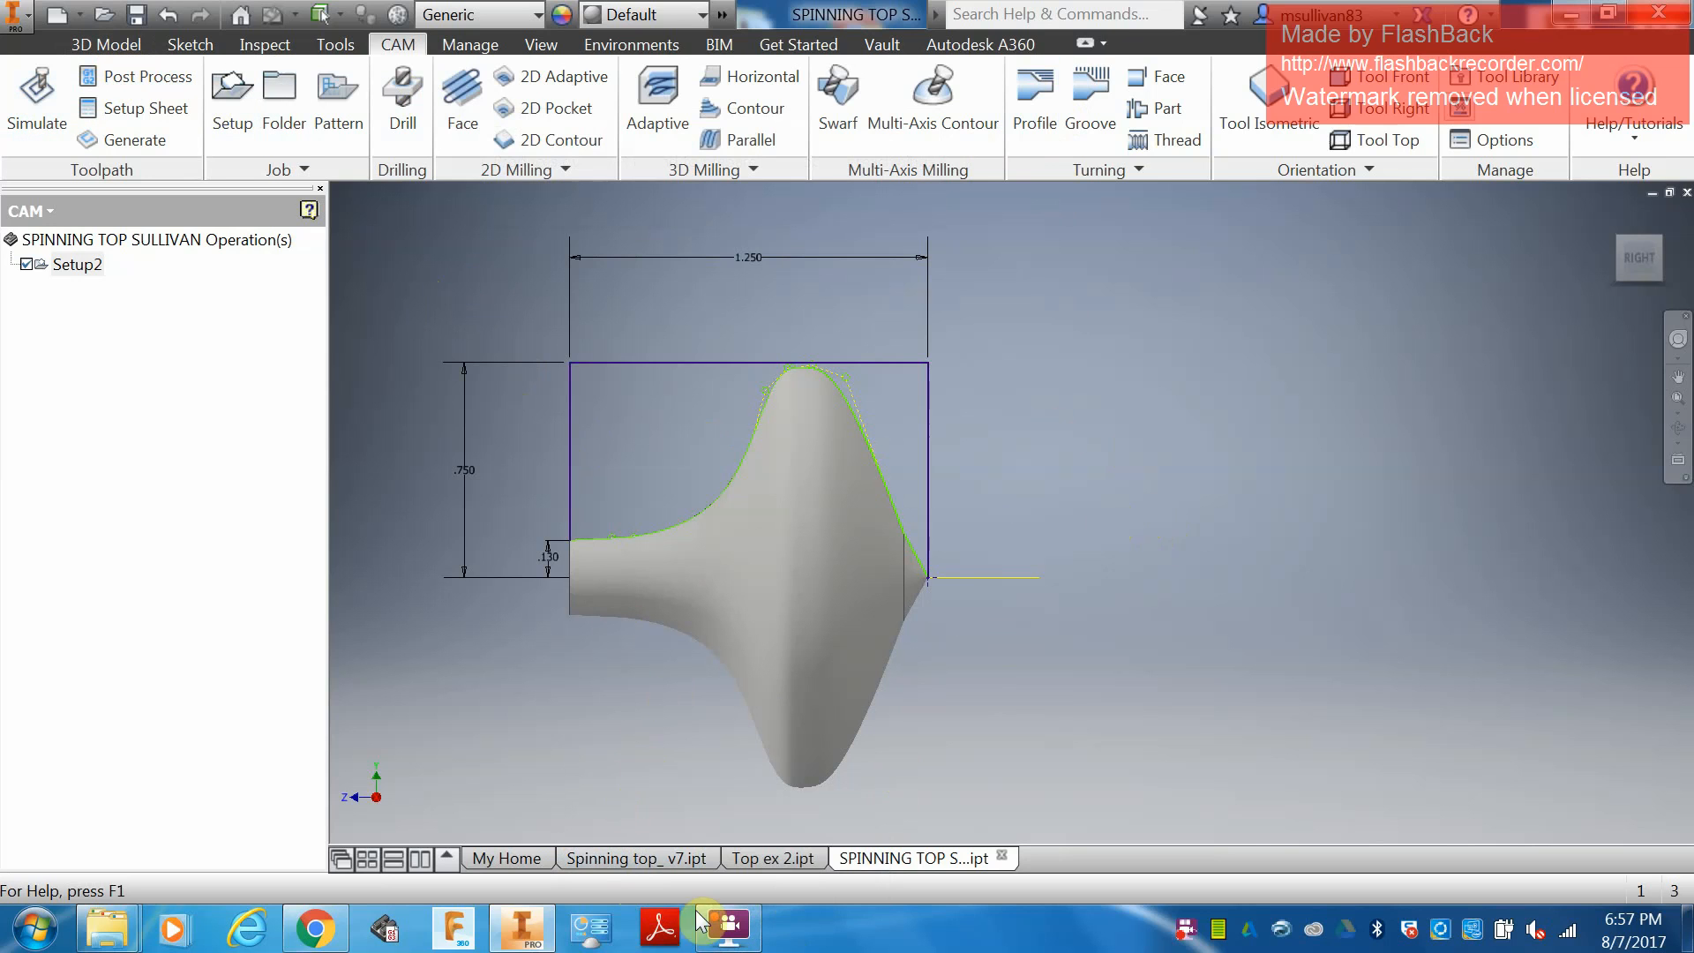
pyautogui.click(732, 934)
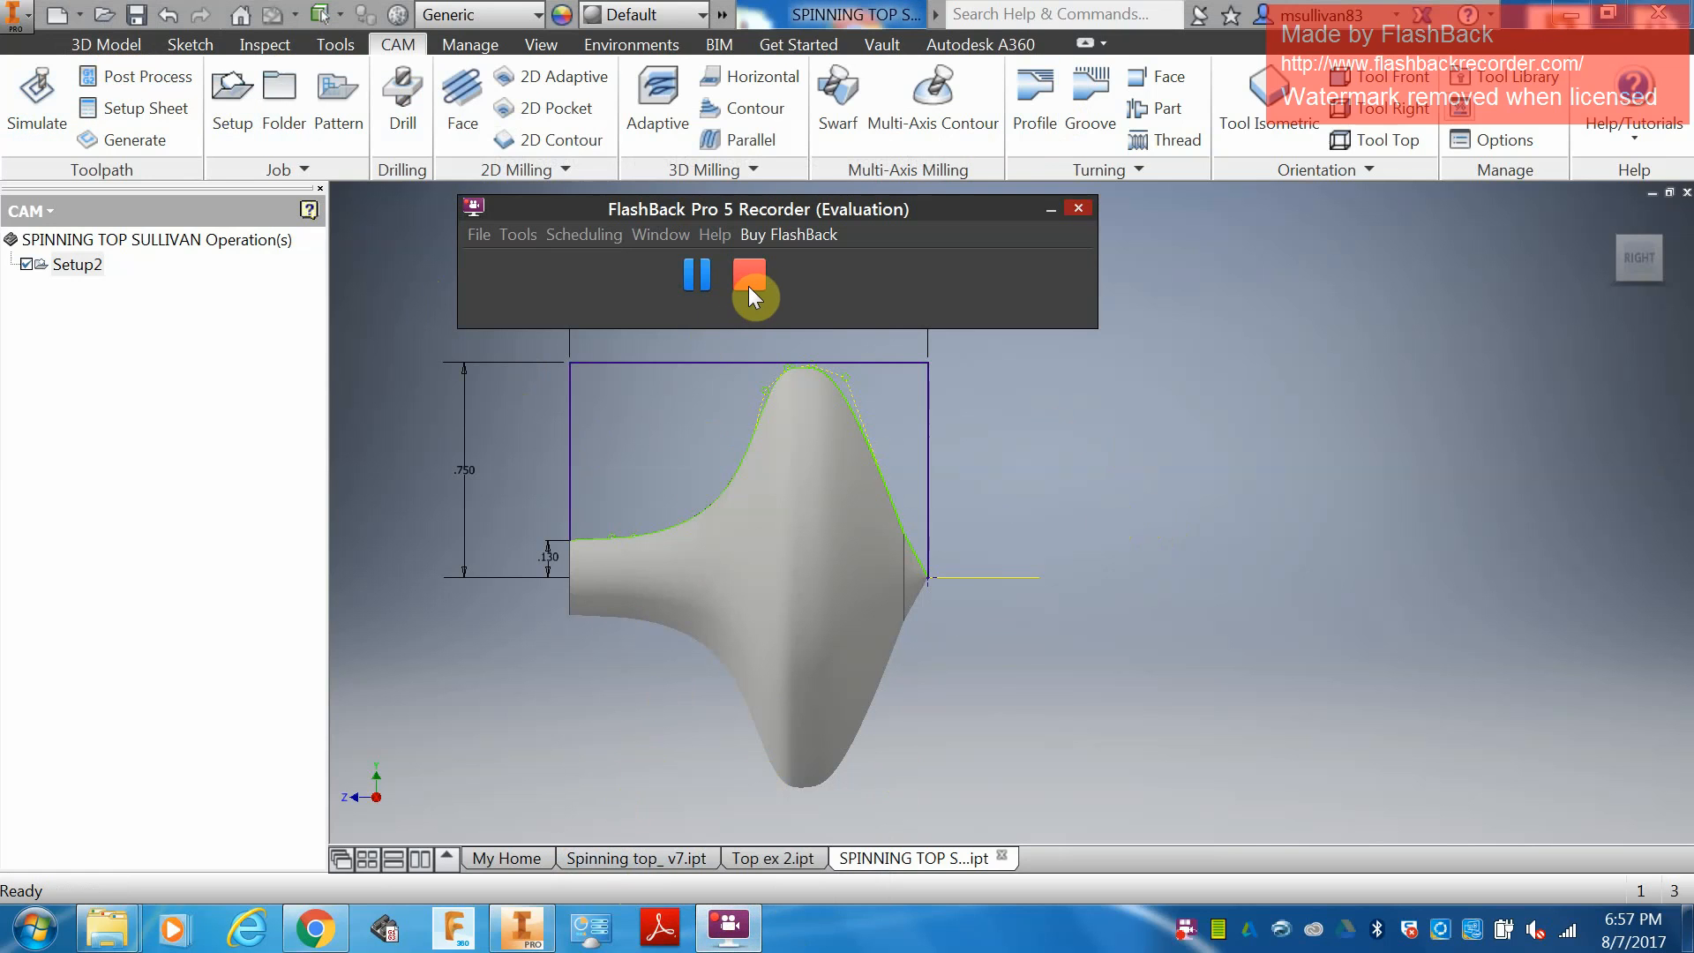